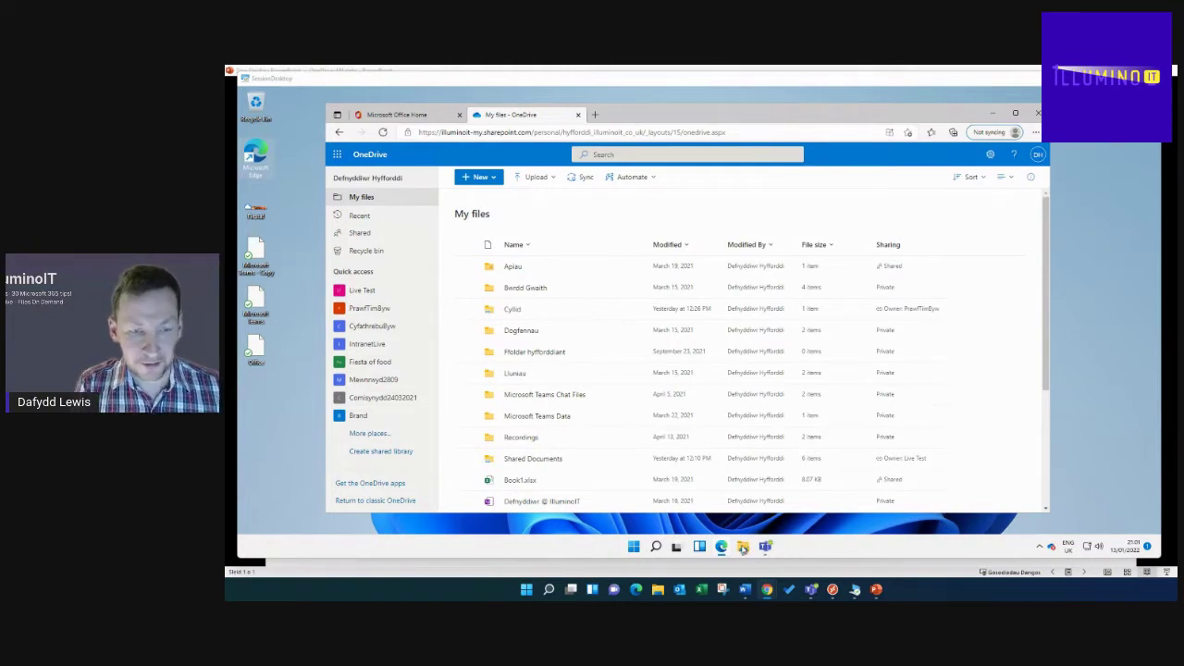
# Open the OneDrive - IlluminoIT folder in File Explorer and circle its navigation entry in a zoomed view.
pyautogui.click(743, 547)
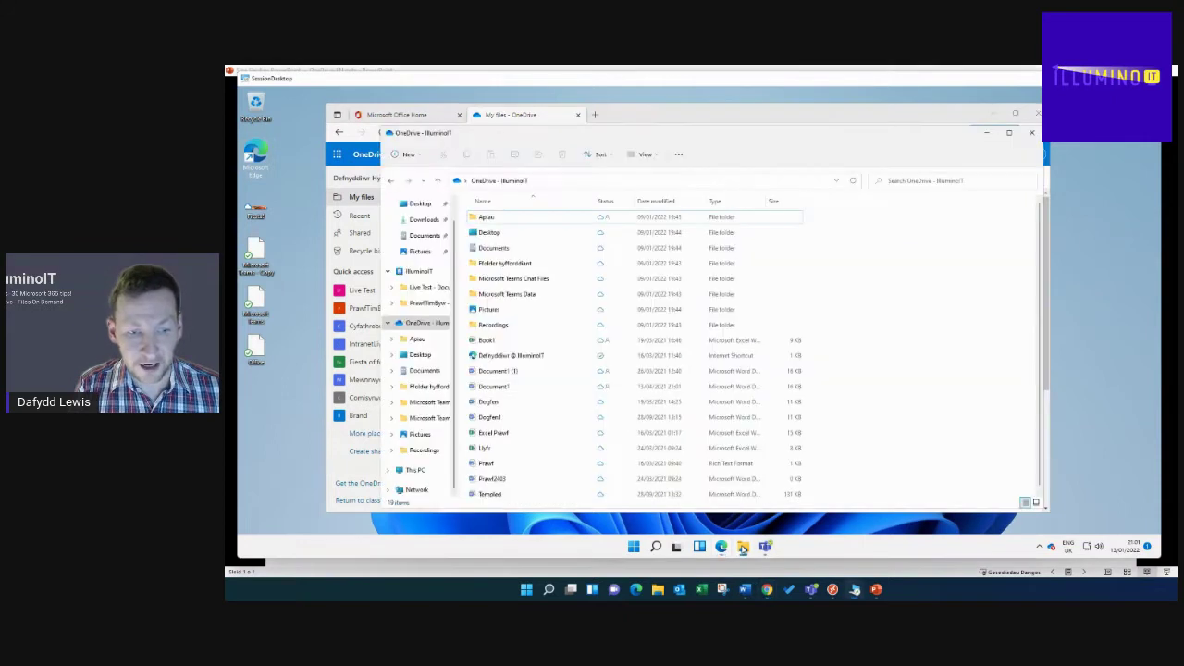
pyautogui.click(425, 328)
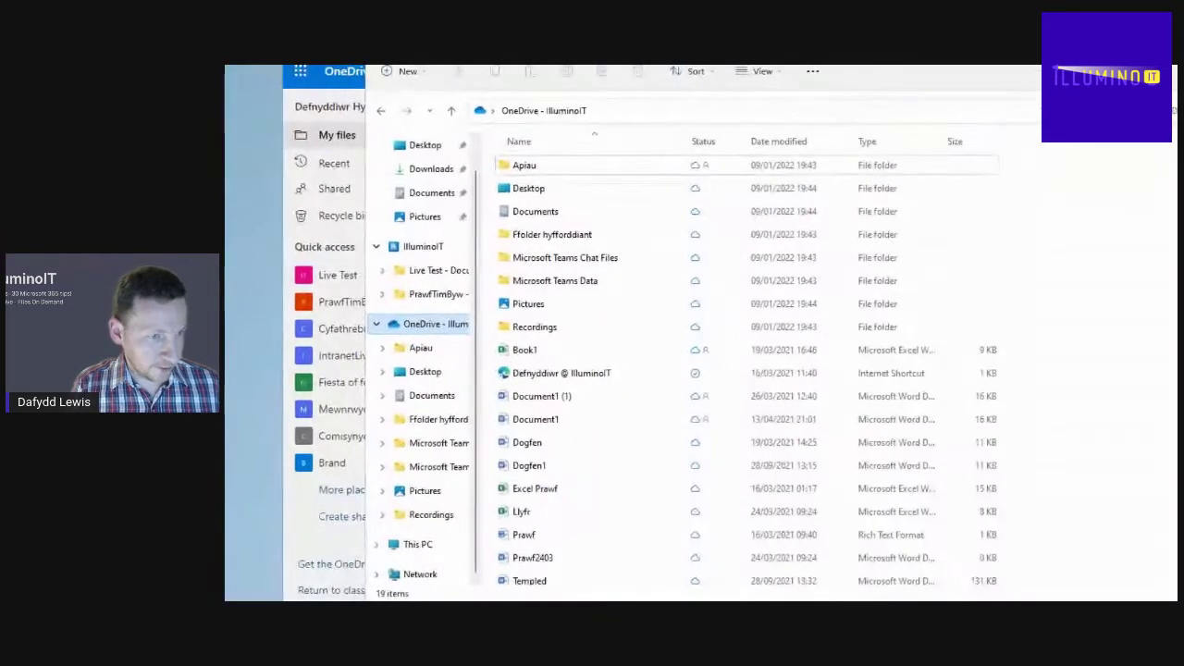
pyautogui.moveTo(375, 314)
pyautogui.mouseDown()
pyautogui.moveTo(491, 316)
pyautogui.moveTo(379, 344)
pyautogui.moveTo(363, 315)
pyautogui.moveTo(379, 314)
pyautogui.mouseUp()
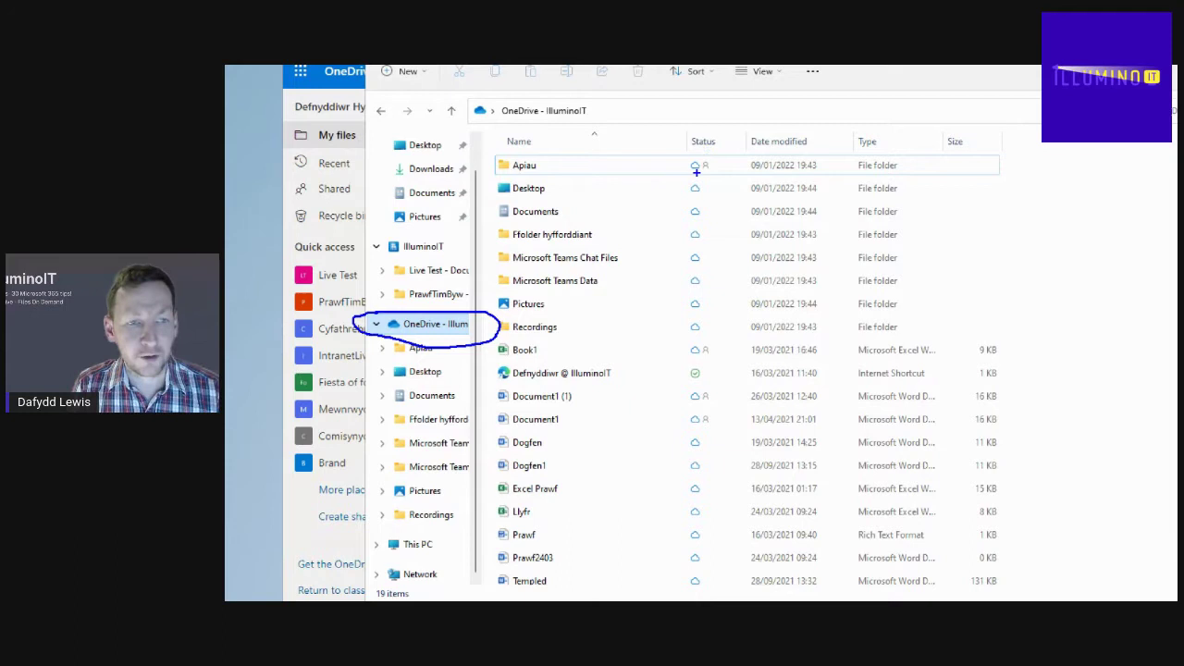
# Circle Apiau's cloud status, the Internet shortcut's tick and Book1's sharing icon, and leave the zoomed view.
pyautogui.moveTo(690, 164)
pyautogui.mouseDown()
pyautogui.moveTo(696, 176)
pyautogui.moveTo(690, 156)
pyautogui.mouseUp()
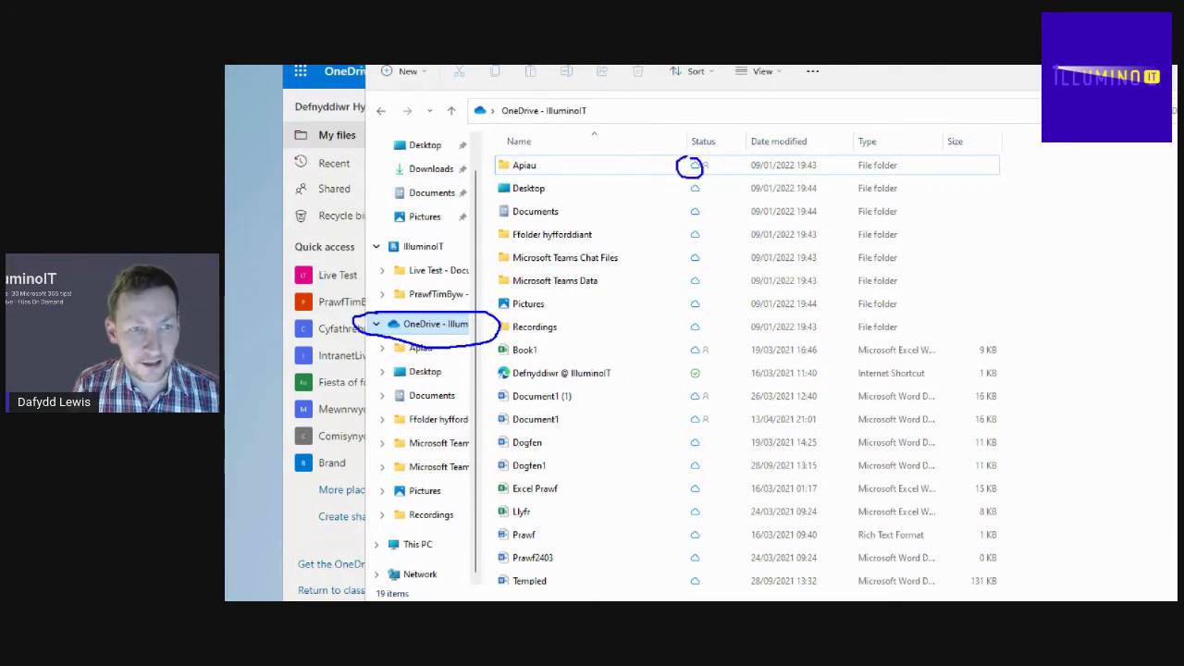
pyautogui.moveTo(688, 363)
pyautogui.mouseDown()
pyautogui.moveTo(710, 365)
pyautogui.moveTo(692, 381)
pyautogui.moveTo(686, 365)
pyautogui.mouseUp()
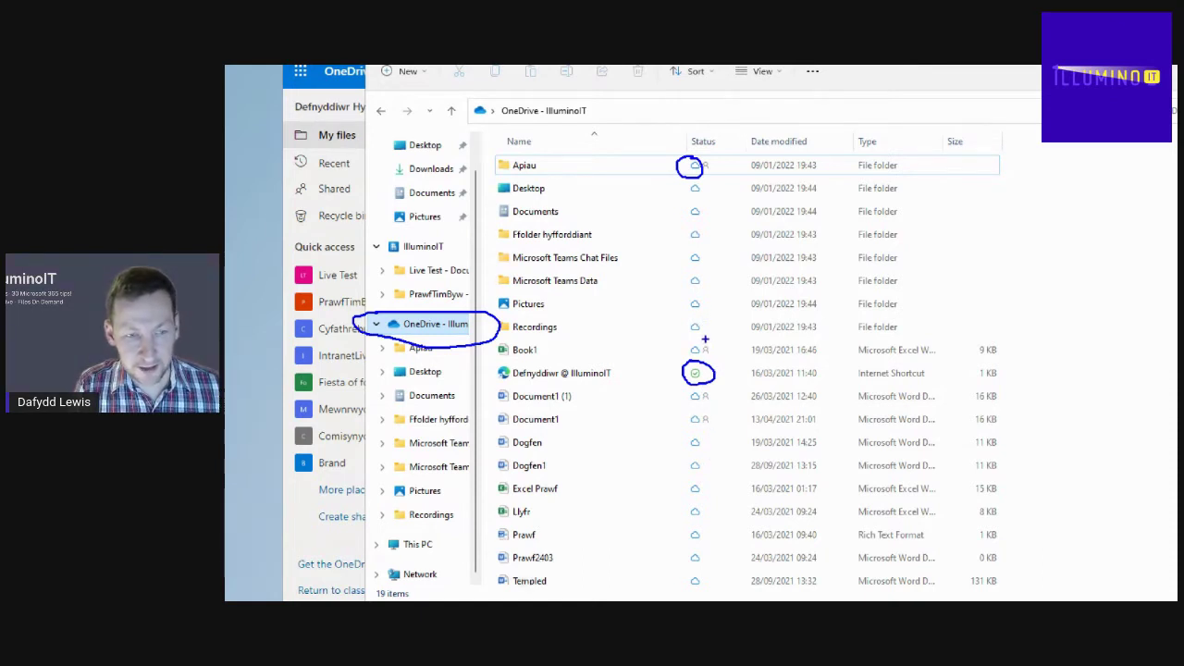
pyautogui.moveTo(707, 343)
pyautogui.mouseDown()
pyautogui.moveTo(719, 351)
pyautogui.moveTo(698, 360)
pyautogui.moveTo(705, 338)
pyautogui.mouseUp()
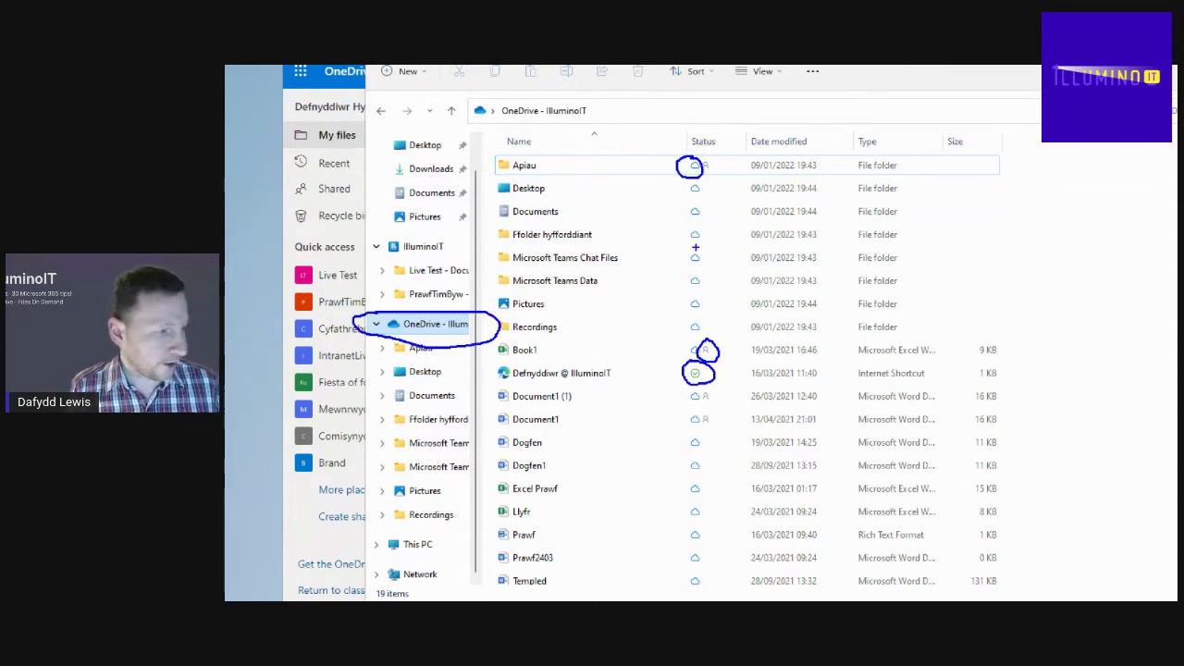
pyautogui.press('Escape')
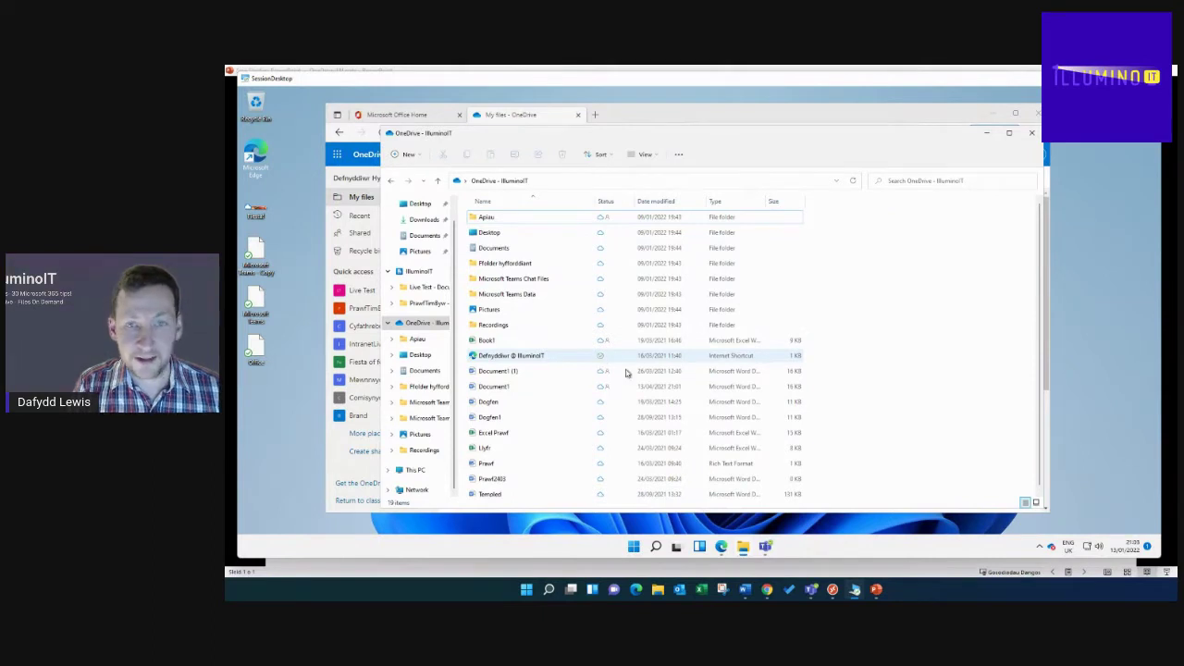
# Check the OneDrive slide in PowerPoint, return to the remote desktop session, and circle its OneDrive notification icon in a zoomed view.
pyautogui.click(877, 589)
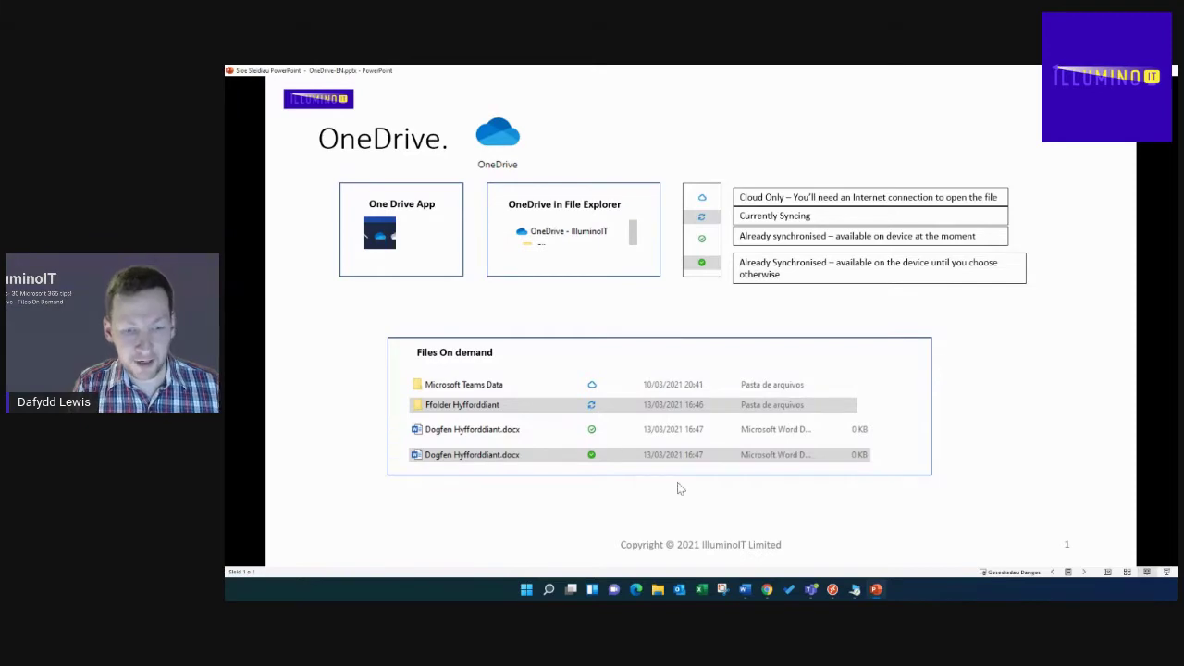
pyautogui.click(854, 588)
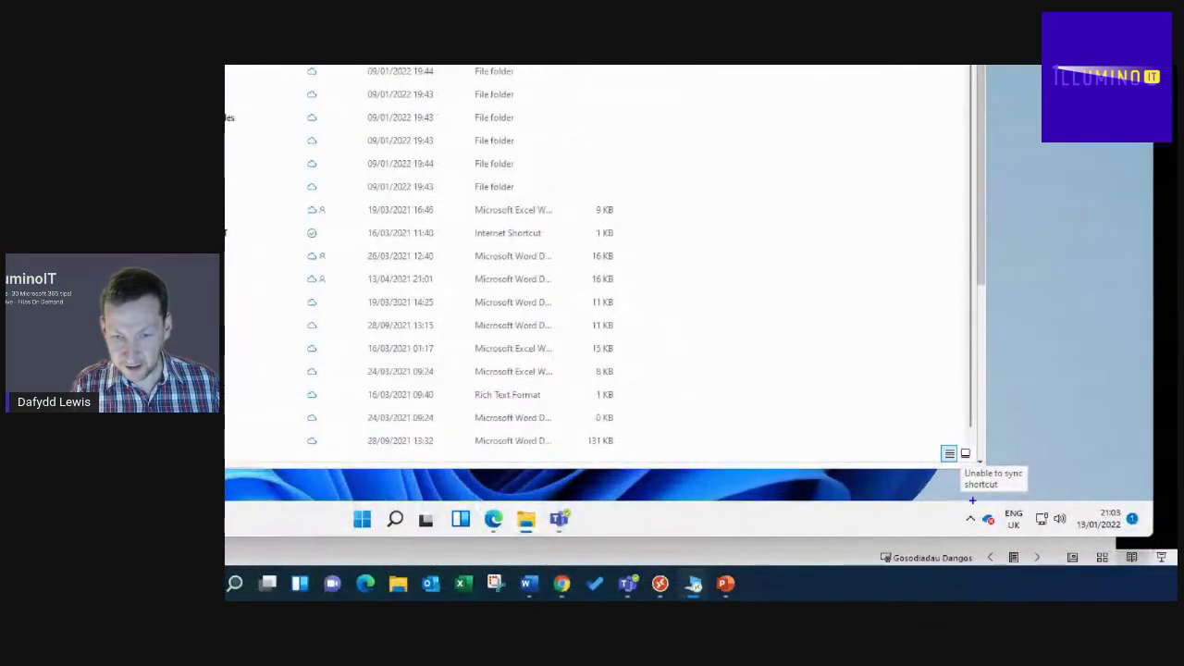
pyautogui.moveTo(979, 510)
pyautogui.mouseDown()
pyautogui.moveTo(1012, 511)
pyautogui.moveTo(986, 535)
pyautogui.moveTo(979, 504)
pyautogui.moveTo(997, 498)
pyautogui.mouseUp()
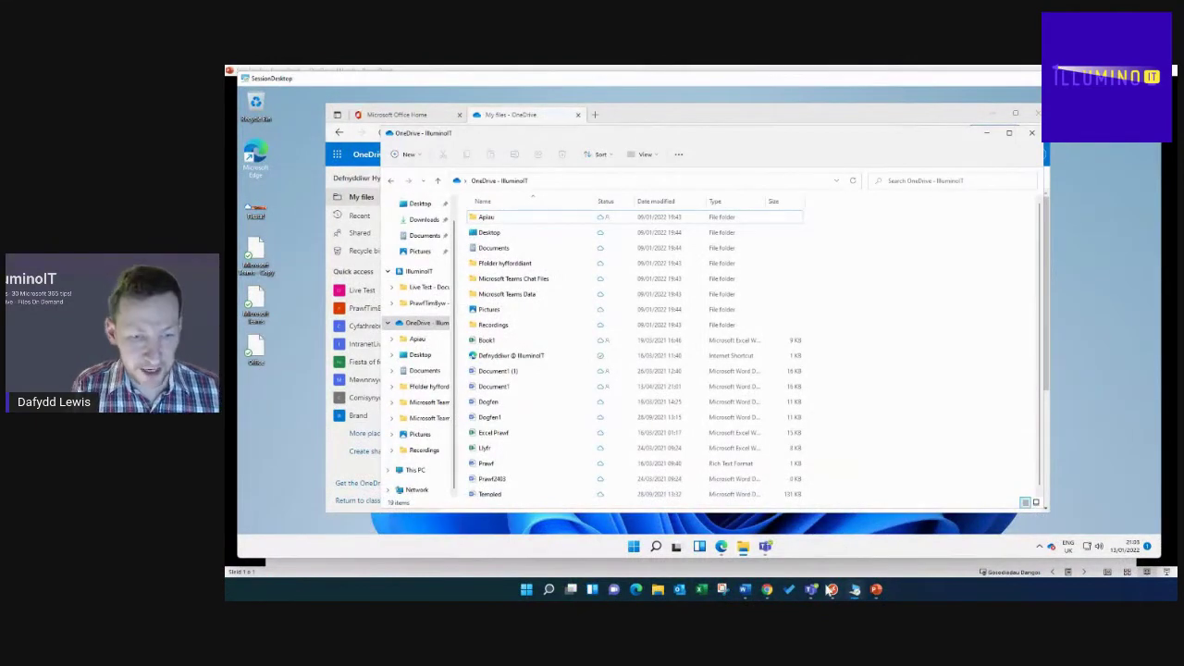
# Switch to the PowerPoint slide and circle the "OneDrive in File Explorer" box in a zoomed view, then exit the zoom.
pyautogui.click(874, 591)
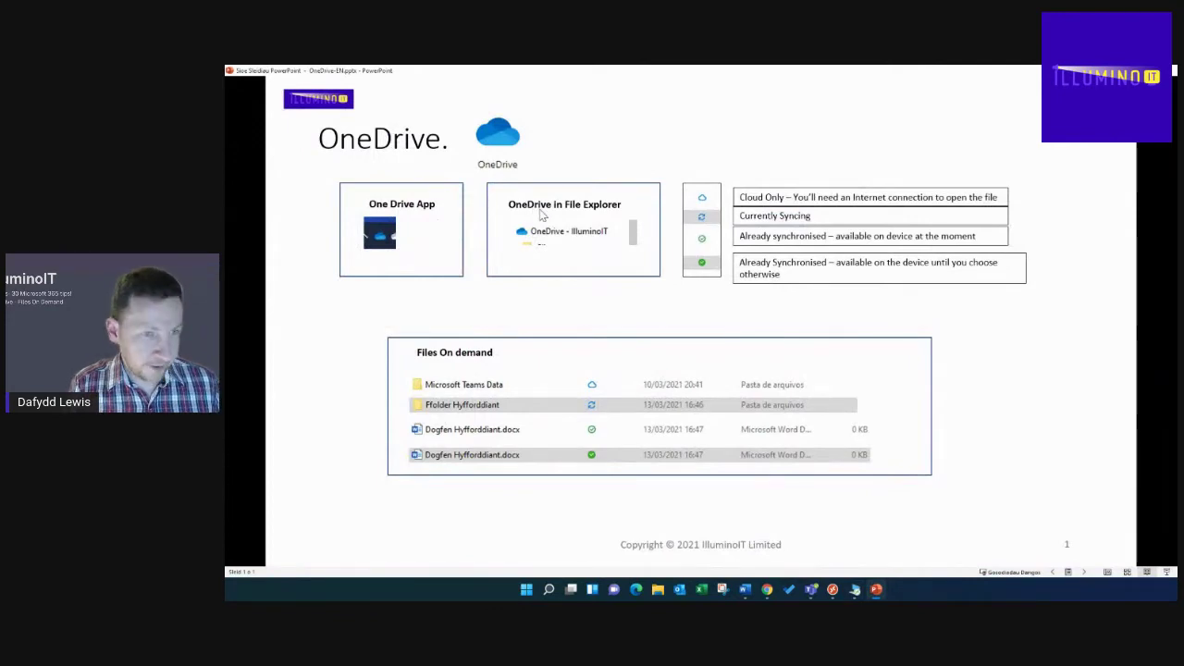
pyautogui.moveTo(503, 183); pyautogui.dragTo(678, 258)
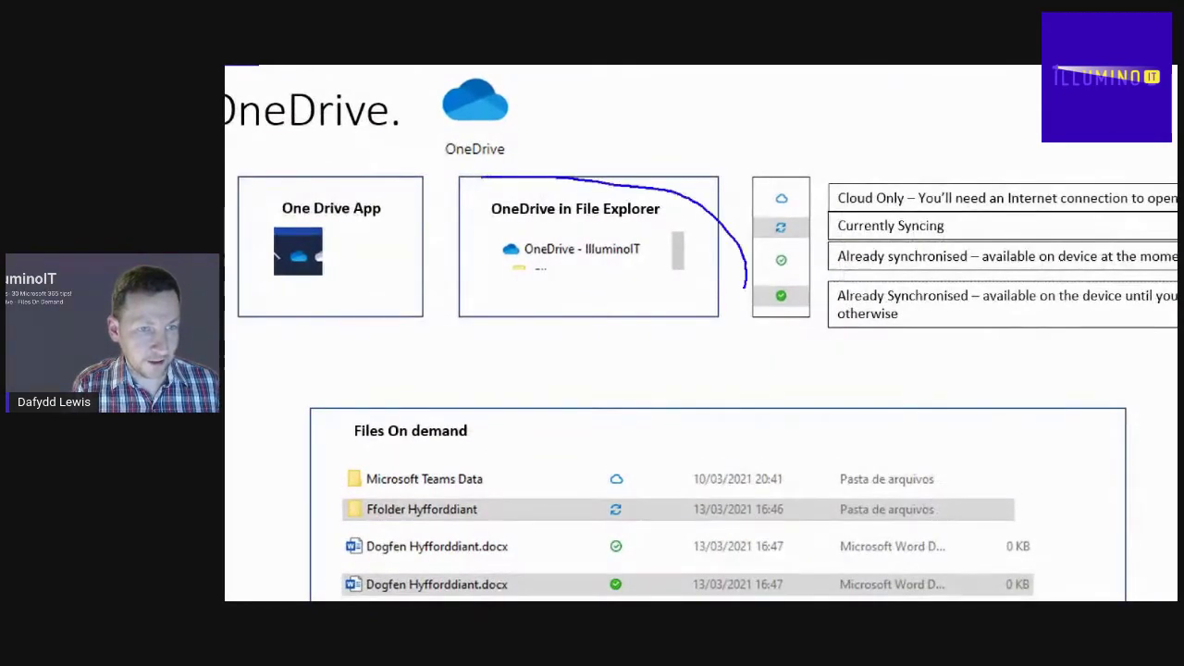
pyautogui.moveTo(746, 287)
pyautogui.mouseDown()
pyautogui.moveTo(481, 279)
pyautogui.moveTo(522, 166)
pyautogui.mouseUp()
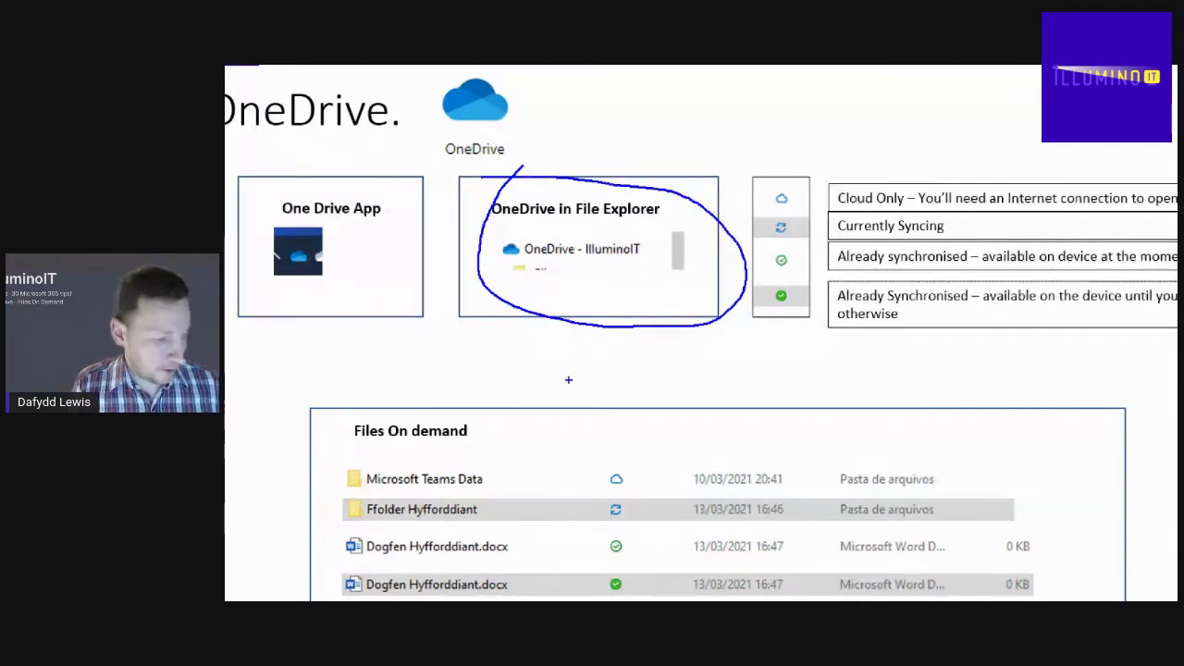
pyautogui.press('Escape')
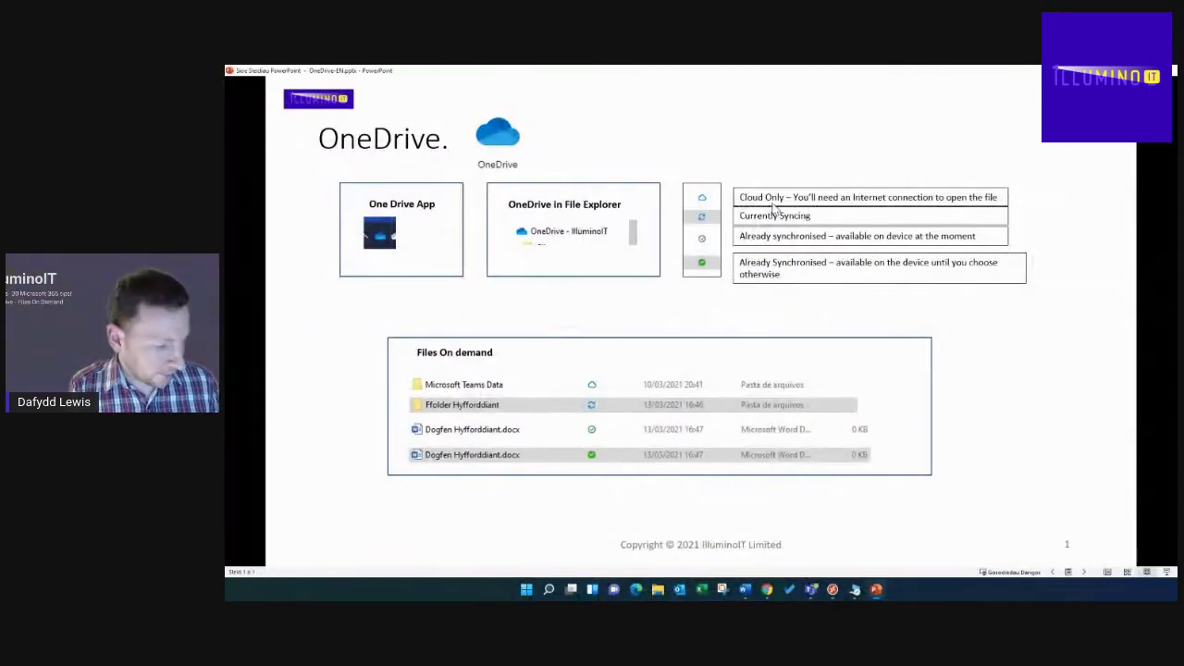
# Zoom into the status legend and circle the cloud icon with its "Cloud Only" description, then exit the zoom.
pyautogui.hotkey('ctrl', '1')
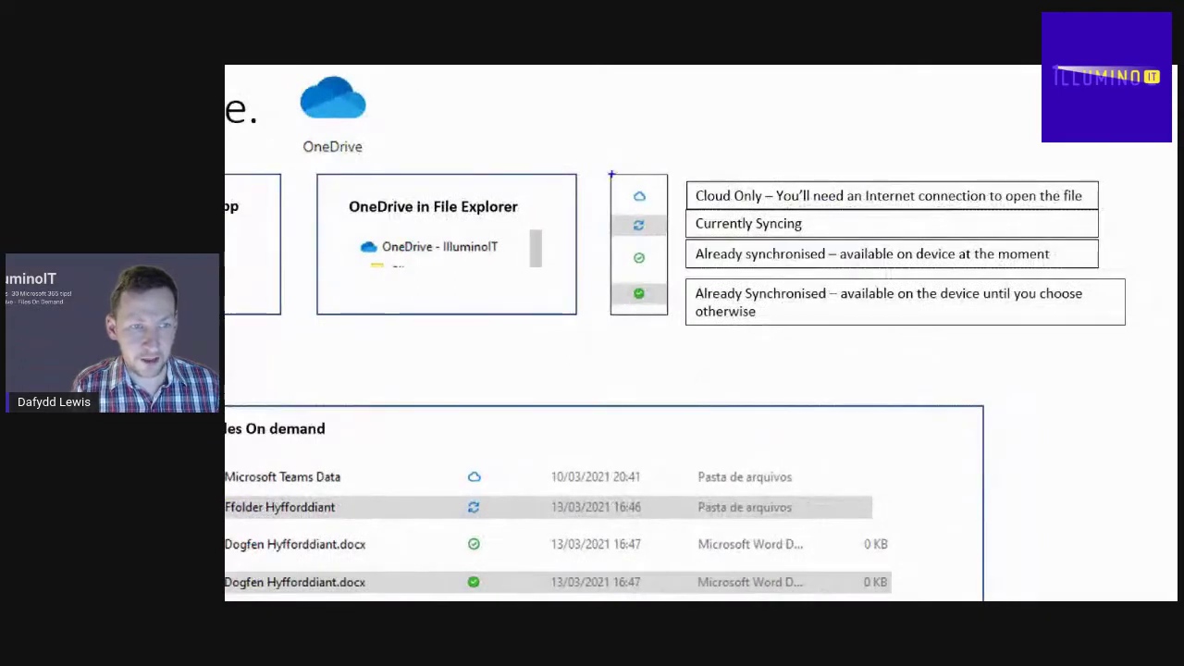
pyautogui.moveTo(611, 173)
pyautogui.mouseDown()
pyautogui.moveTo(1110, 179)
pyautogui.moveTo(1094, 219)
pyautogui.moveTo(670, 213)
pyautogui.moveTo(606, 196)
pyautogui.moveTo(618, 173)
pyautogui.mouseUp()
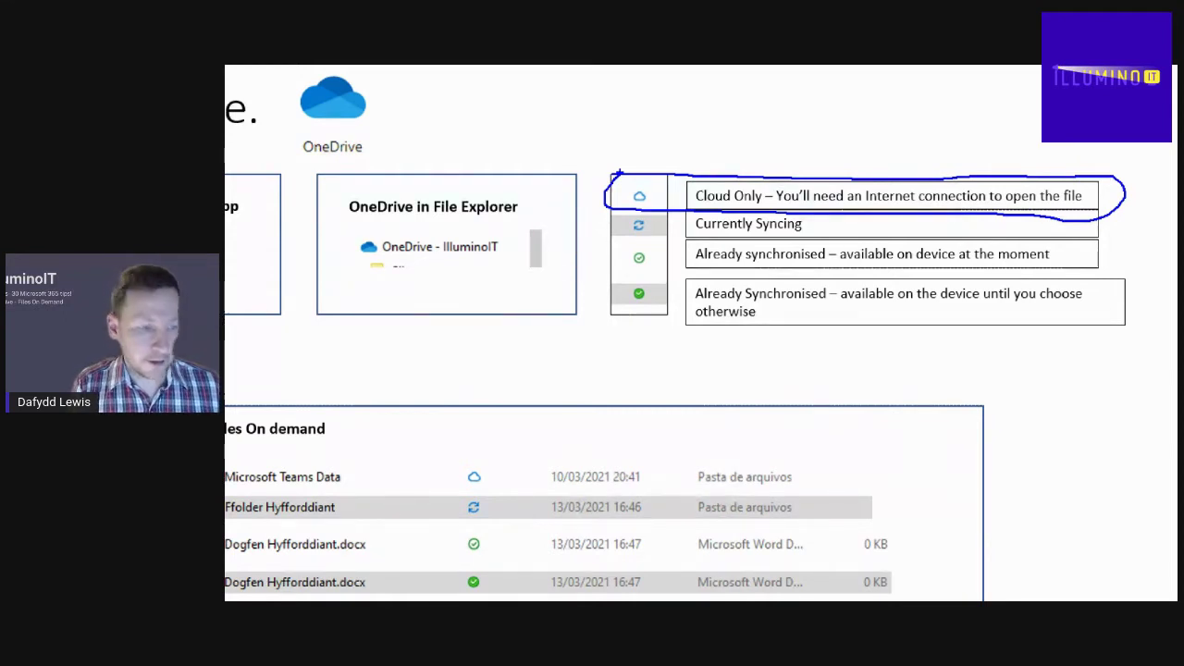
pyautogui.press('Escape')
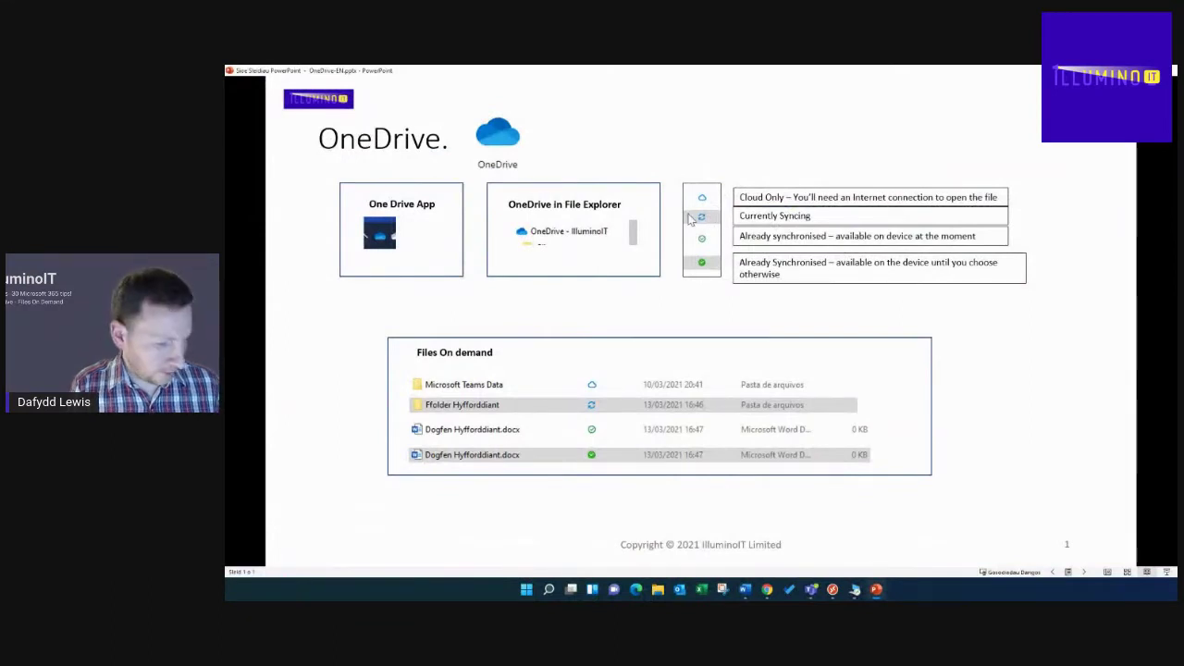
# Zoom into the status legend and circle the sync icon with its "Currently Syncing" description, then exit the zoom.
pyautogui.hotkey('ctrl', '1')
pyautogui.moveTo(668, 206)
pyautogui.mouseDown()
pyautogui.moveTo(774, 201)
pyautogui.moveTo(912, 219)
pyautogui.moveTo(731, 228)
pyautogui.moveTo(666, 213)
pyautogui.mouseUp()
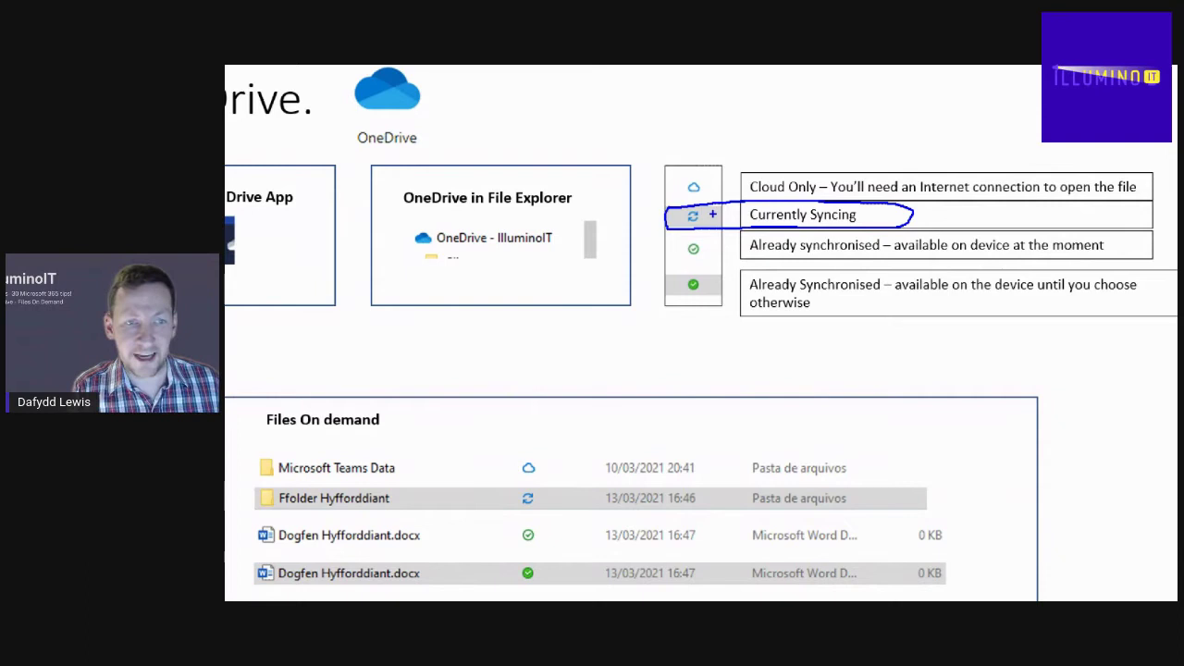
pyautogui.press('Escape')
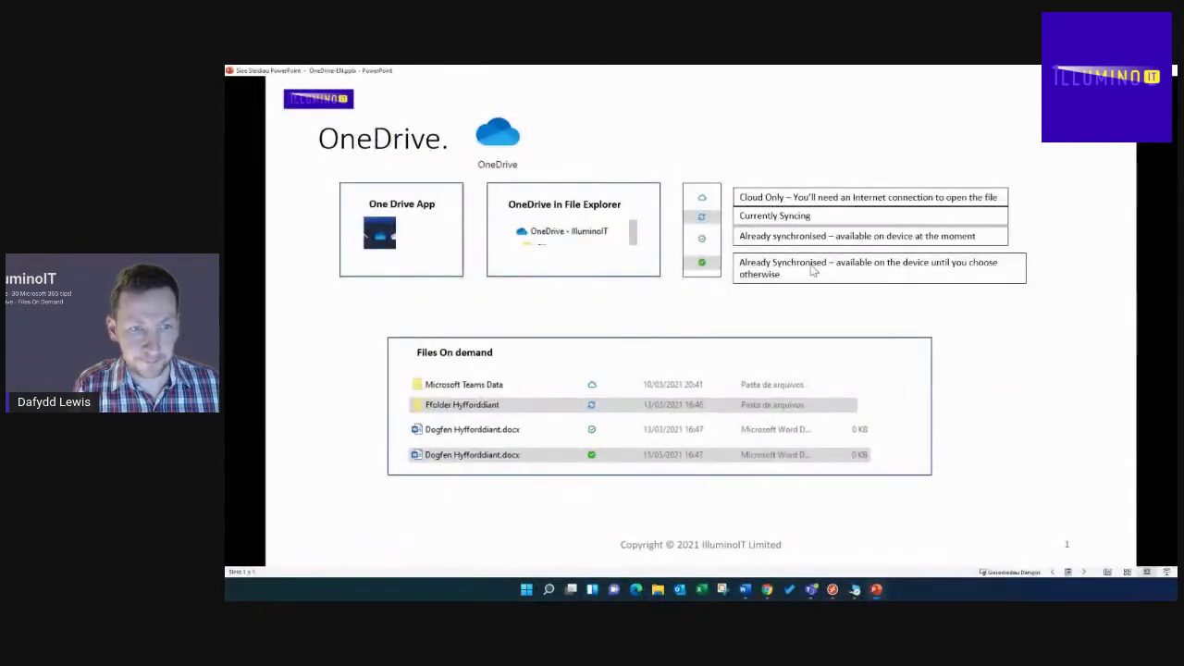
pyautogui.click(814, 262)
pyautogui.click(778, 266)
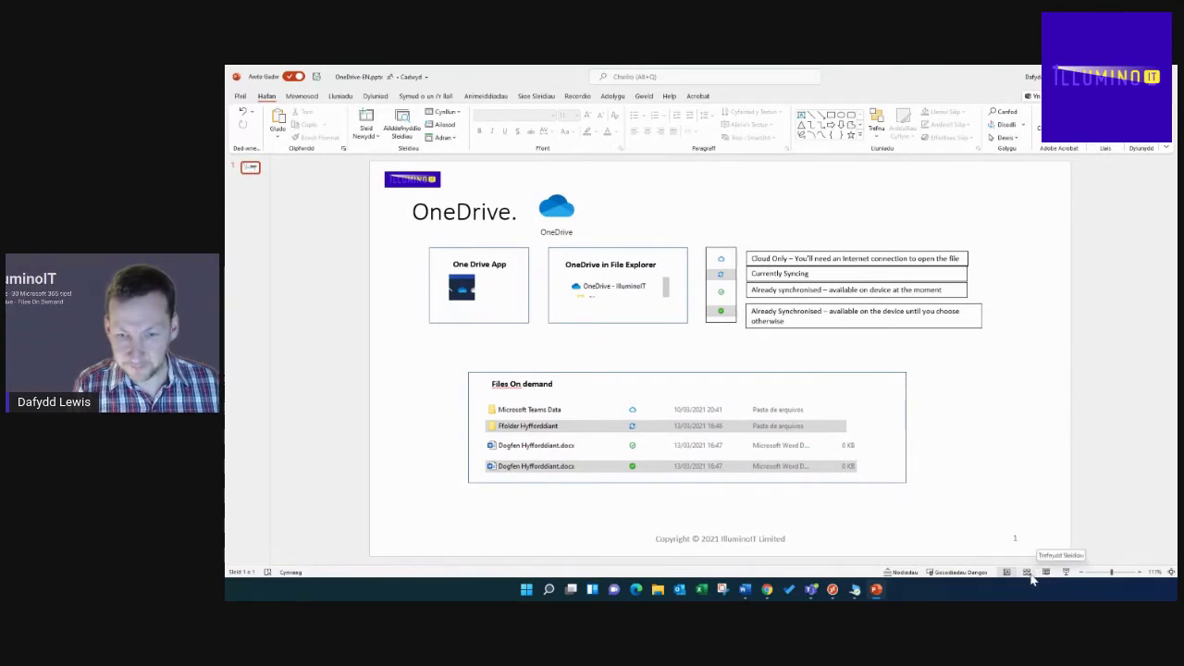
pyautogui.click(1046, 573)
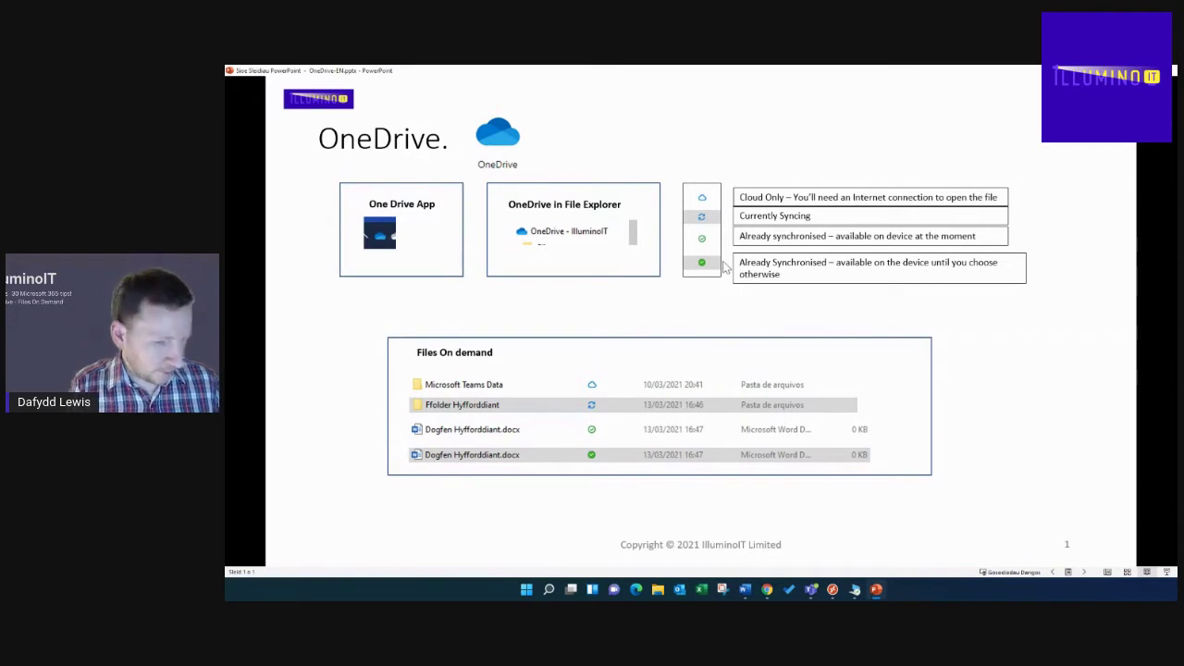
# Zoom into the legend and circle the outlined green tick and its "available on device at the moment" description.
pyautogui.hotkey('ctrl', '1')
pyautogui.moveTo(683, 226)
pyautogui.mouseDown()
pyautogui.moveTo(723, 248)
pyautogui.moveTo(673, 266)
pyautogui.moveTo(678, 217)
pyautogui.mouseUp()
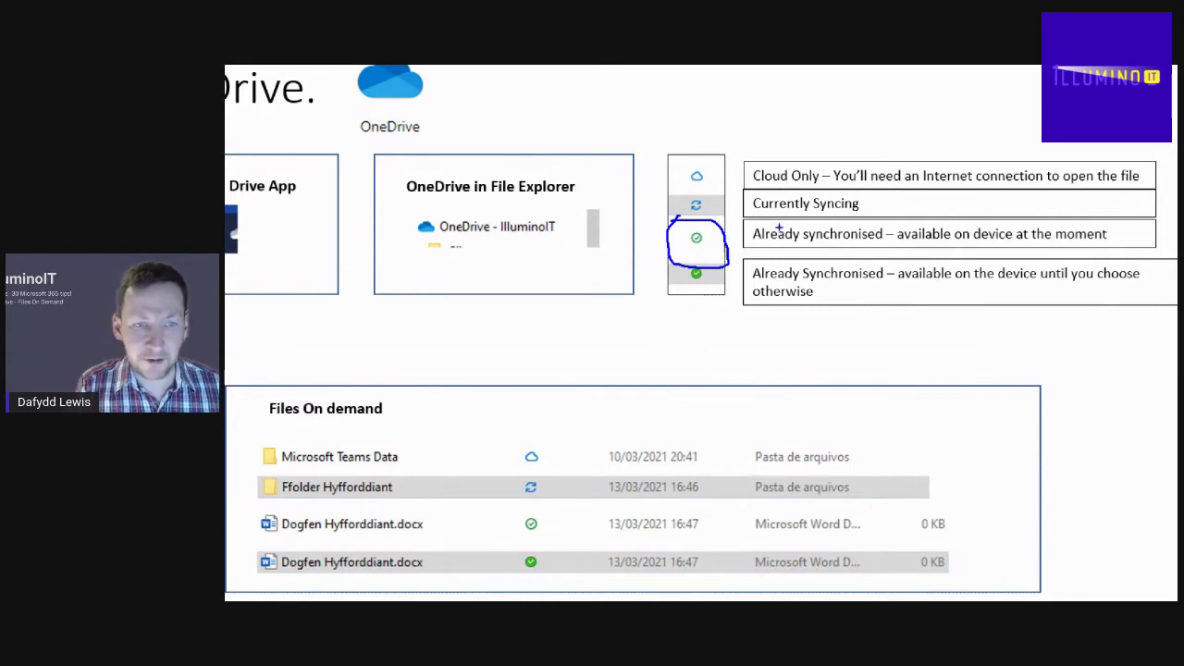
pyautogui.moveTo(746, 223)
pyautogui.mouseDown()
pyautogui.moveTo(1114, 237)
pyautogui.moveTo(1109, 250)
pyautogui.moveTo(899, 252)
pyautogui.moveTo(725, 236)
pyautogui.moveTo(748, 224)
pyautogui.mouseUp()
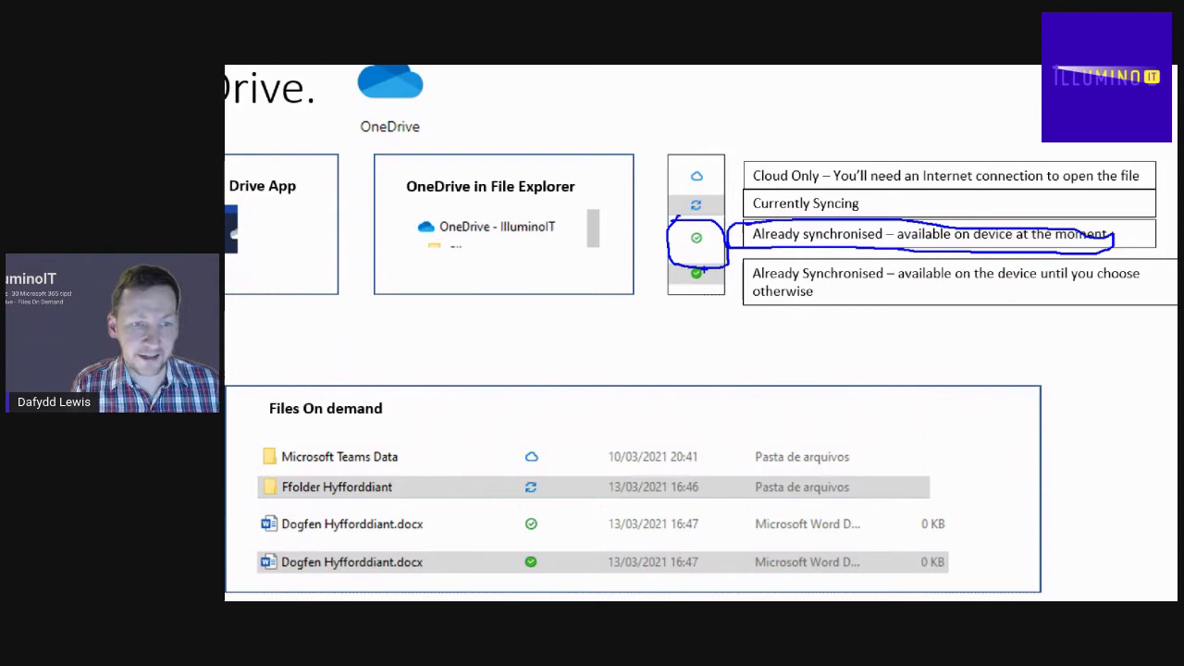
pyautogui.press('Escape')
pyautogui.click(726, 269)
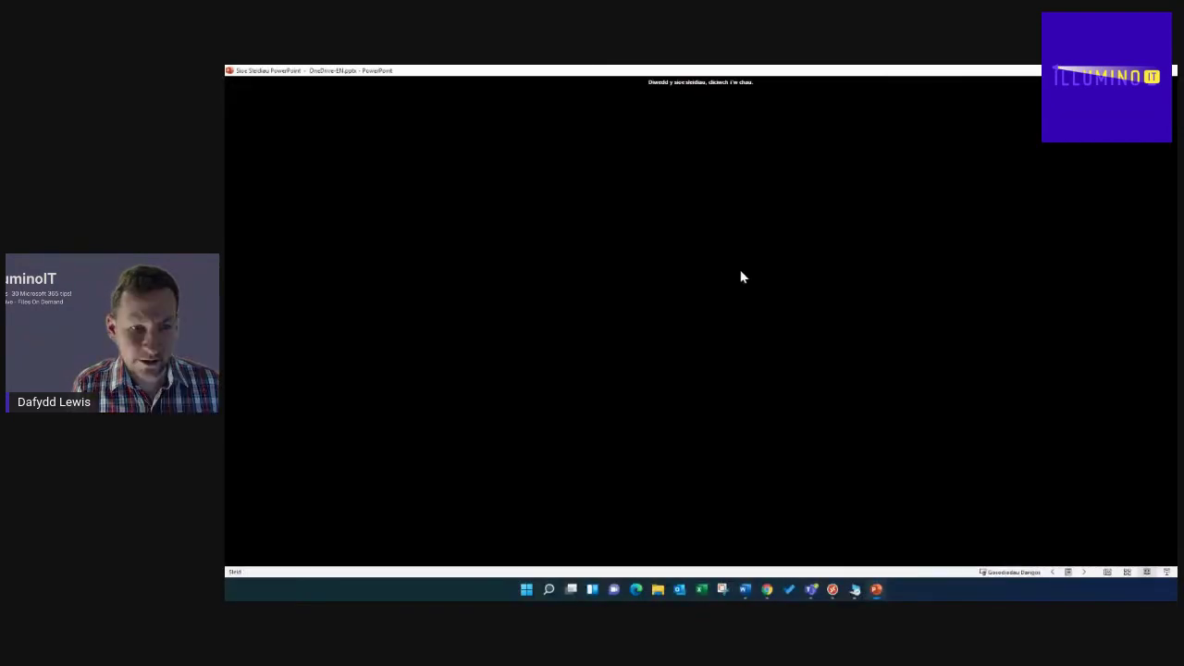
pyautogui.click(740, 275)
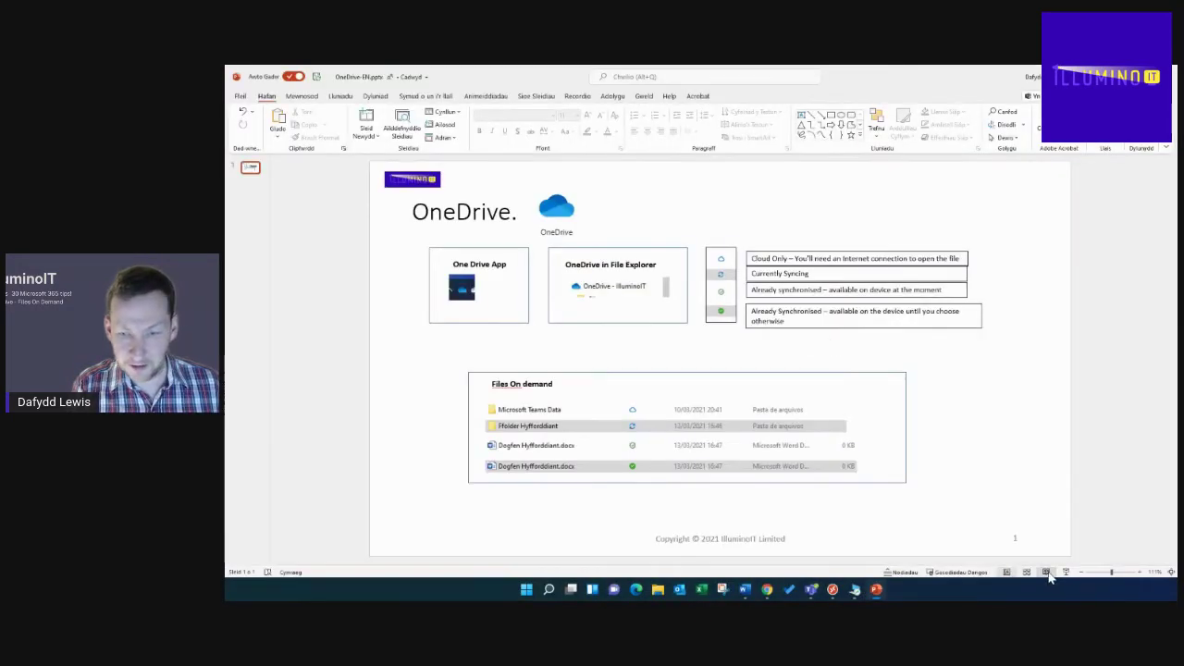
pyautogui.click(1046, 572)
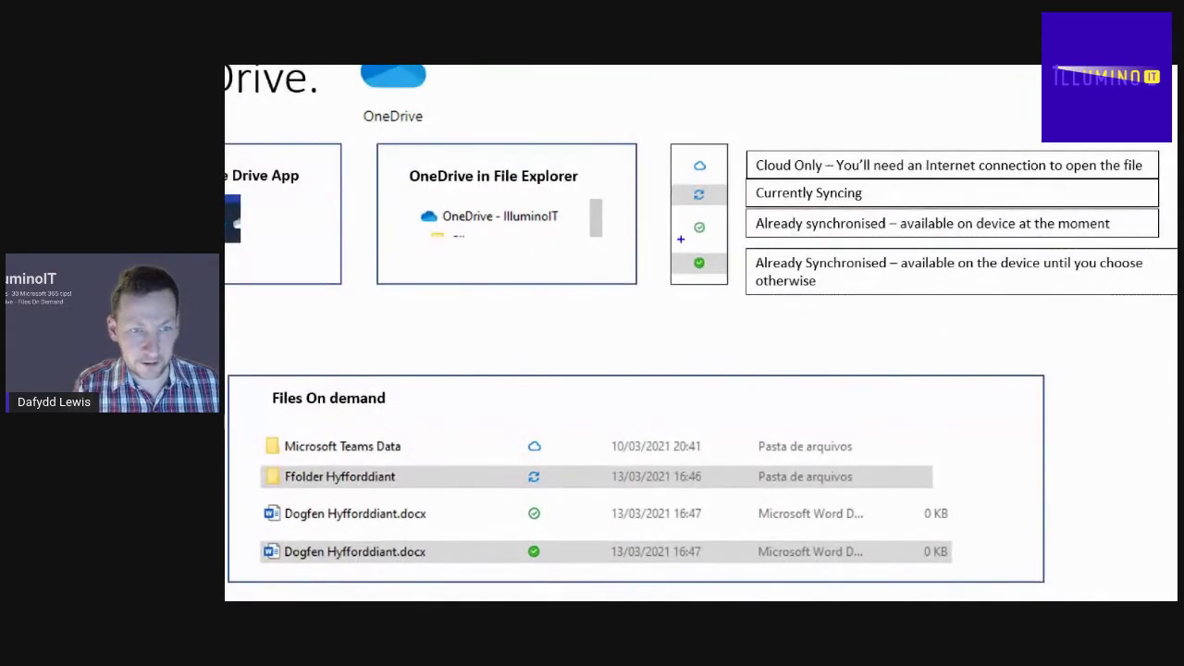
# Circle the solid green tick and the word "moment" in the status legend, then exit the zoom and the slide reading view.
pyautogui.moveTo(703, 246)
pyautogui.mouseDown()
pyautogui.moveTo(684, 294)
pyautogui.moveTo(689, 244)
pyautogui.moveTo(708, 253)
pyautogui.mouseUp()
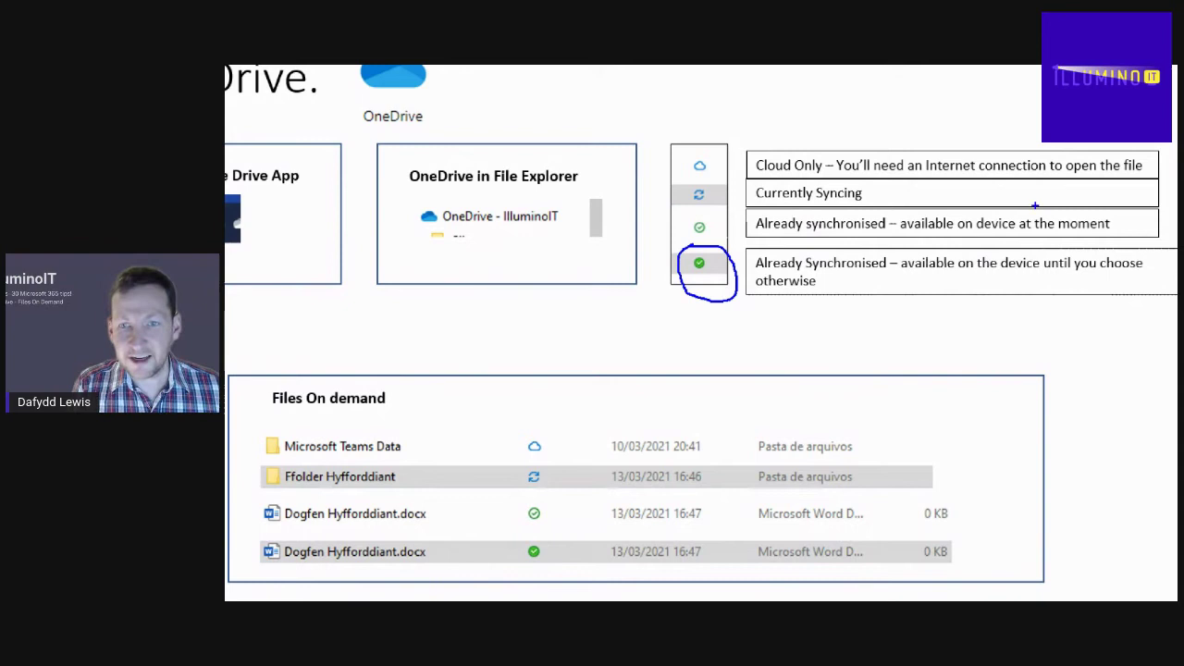
pyautogui.moveTo(1034, 211)
pyautogui.mouseDown()
pyautogui.moveTo(1105, 210)
pyautogui.moveTo(1127, 235)
pyautogui.moveTo(1051, 237)
pyautogui.moveTo(1041, 207)
pyautogui.mouseUp()
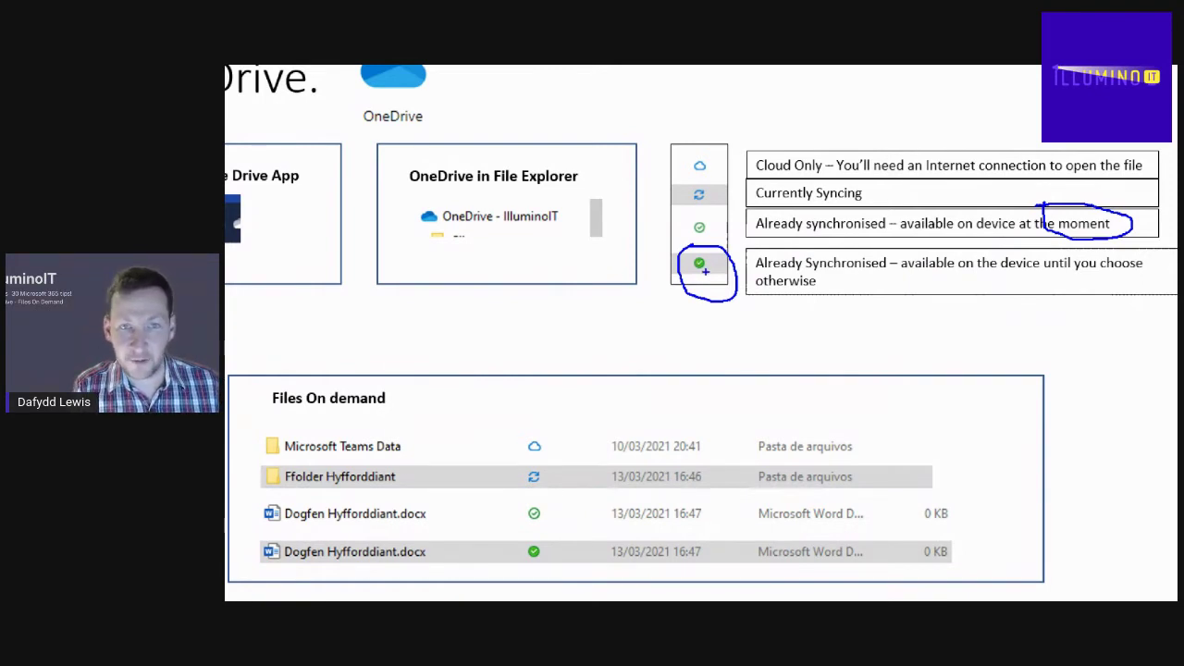
pyautogui.press('Escape')
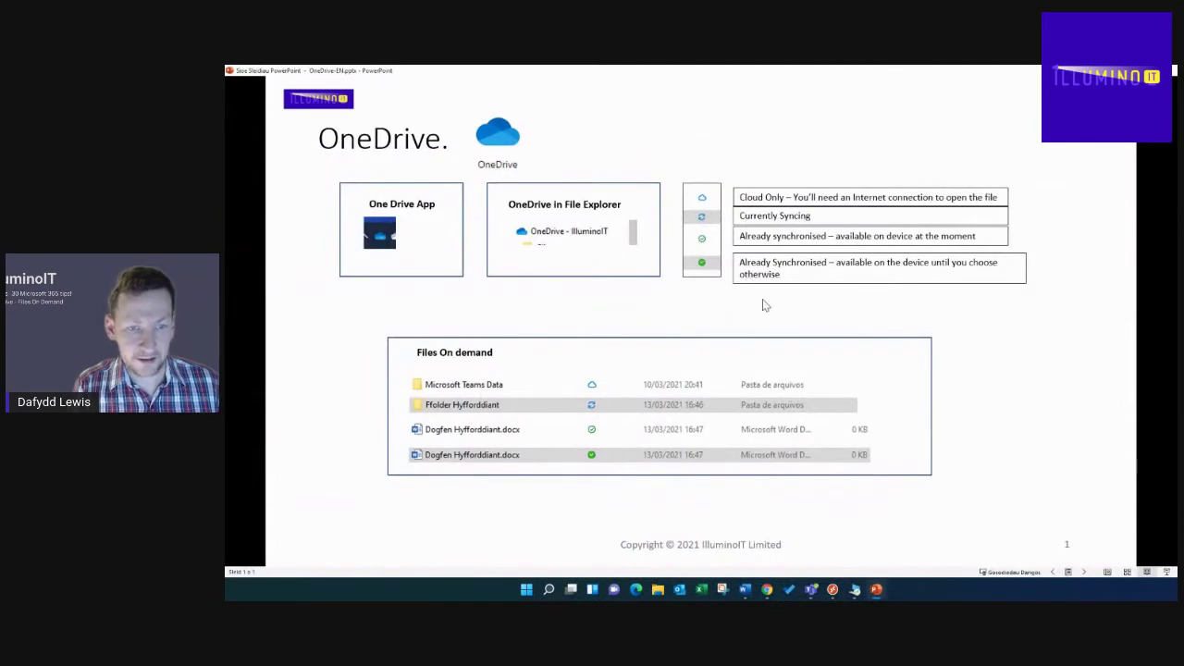
pyautogui.press('Escape')
# Return to the remote desktop session, show the Dogfen file's options, circle "Always keep on this device" in a zoomed view, and dismiss the options.
pyautogui.click(854, 590)
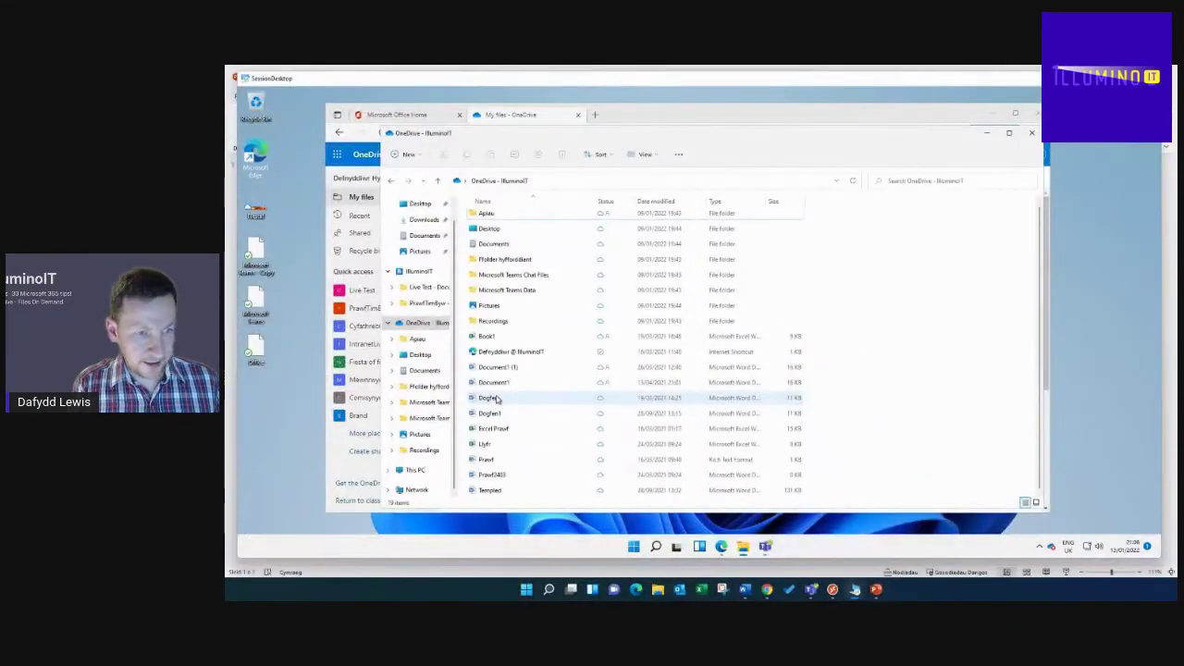
pyautogui.click(468, 405)
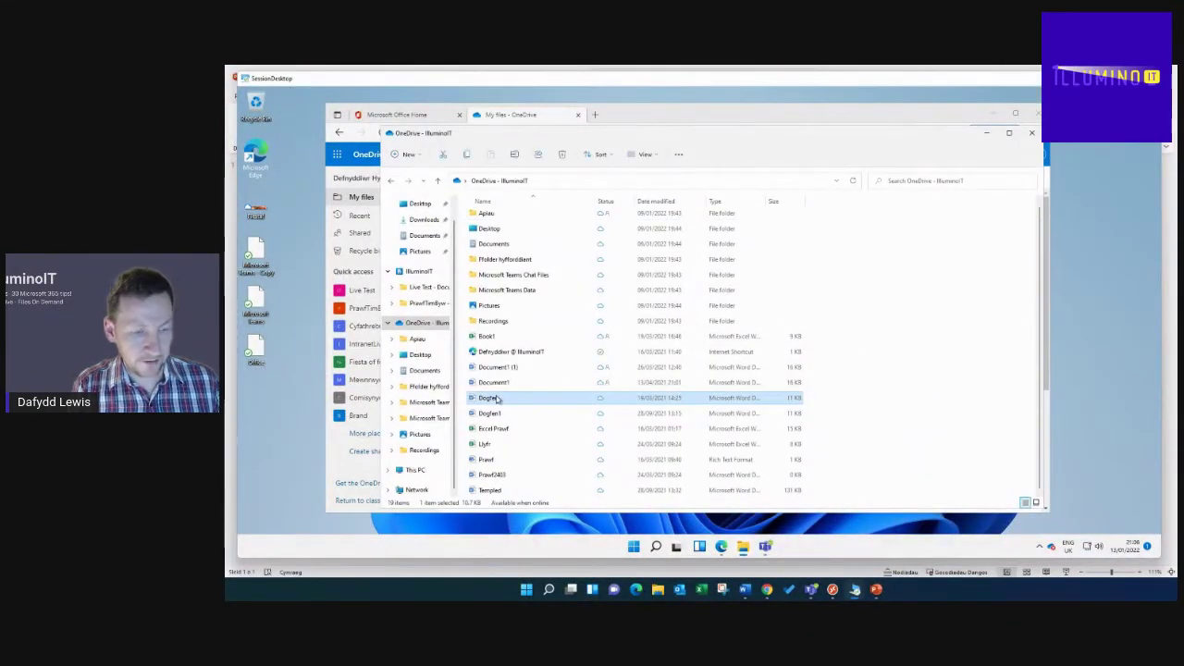
pyautogui.rightClick(498, 398)
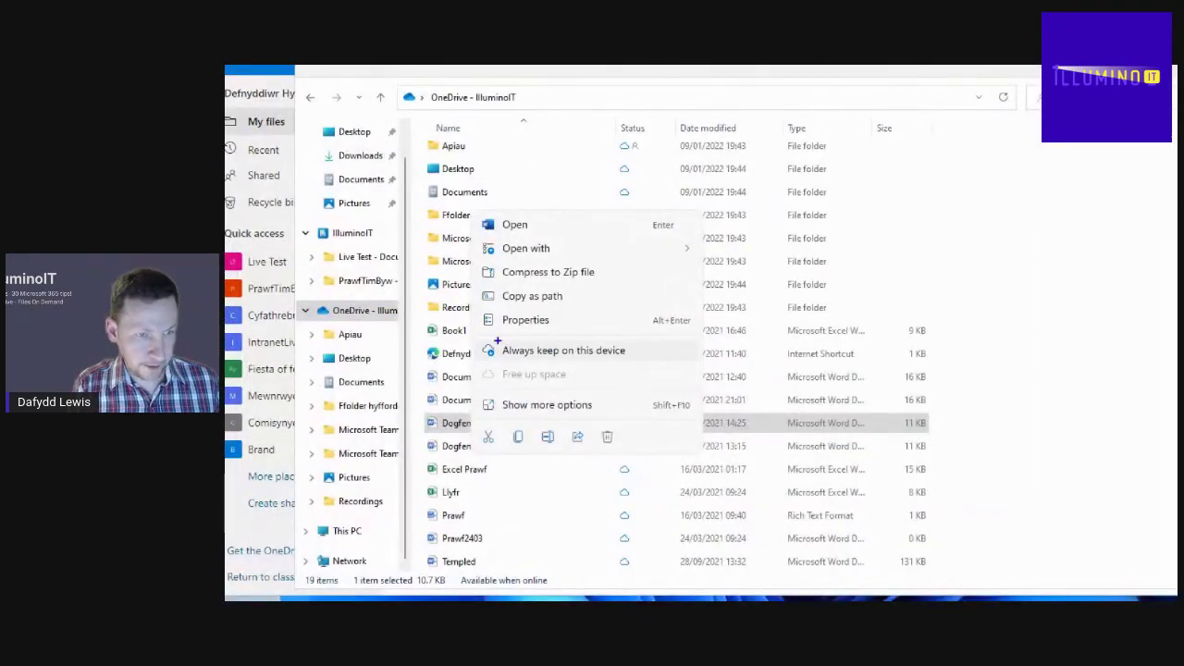
pyautogui.moveTo(515, 343)
pyautogui.mouseDown()
pyautogui.moveTo(601, 343)
pyautogui.moveTo(609, 360)
pyautogui.moveTo(492, 359)
pyautogui.moveTo(481, 344)
pyautogui.mouseUp()
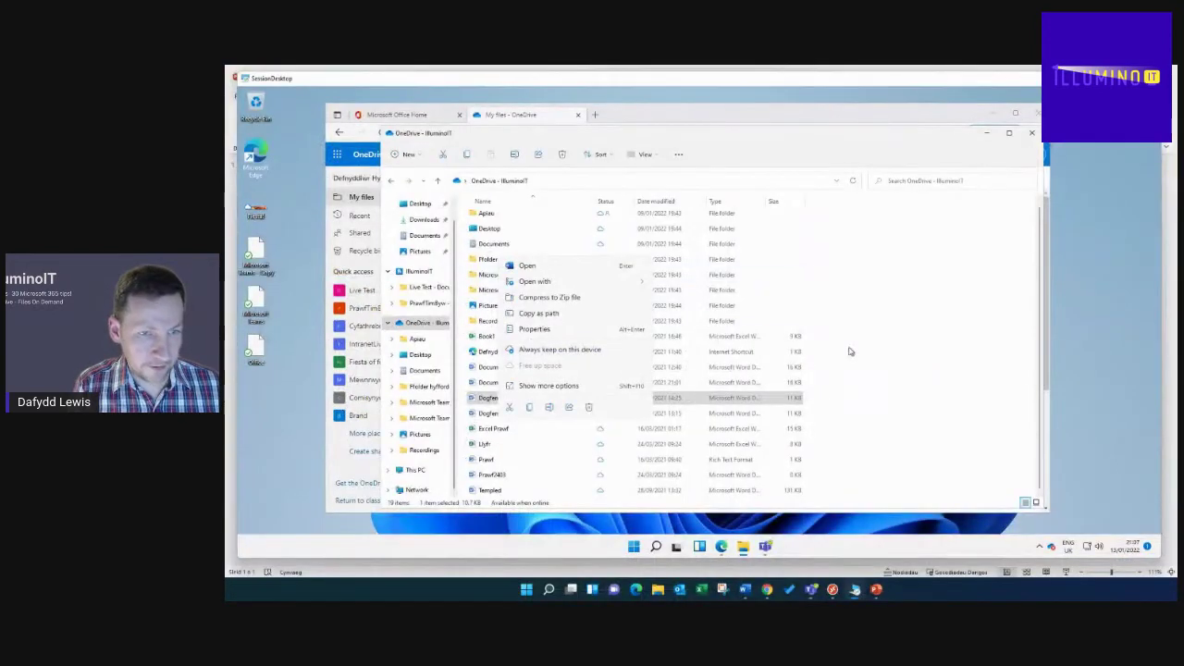
pyautogui.click(1073, 397)
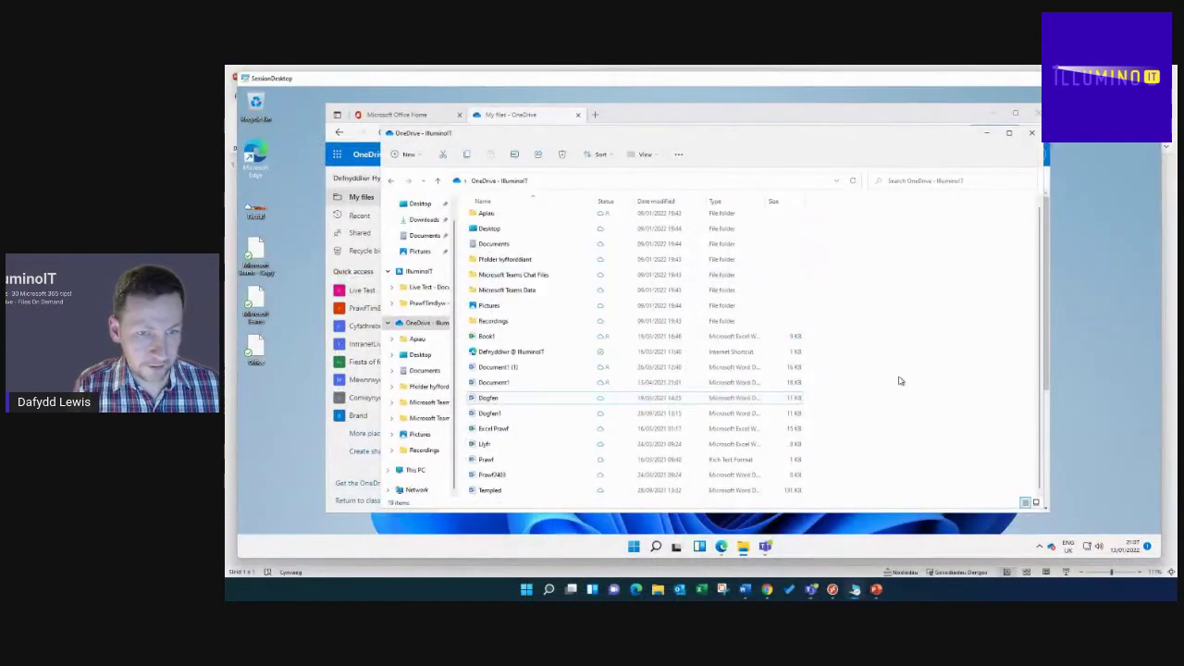
# Set the Dogfen file to always be kept on this device and circle its name and status in a zoomed view.
pyautogui.rightClick(542, 399)
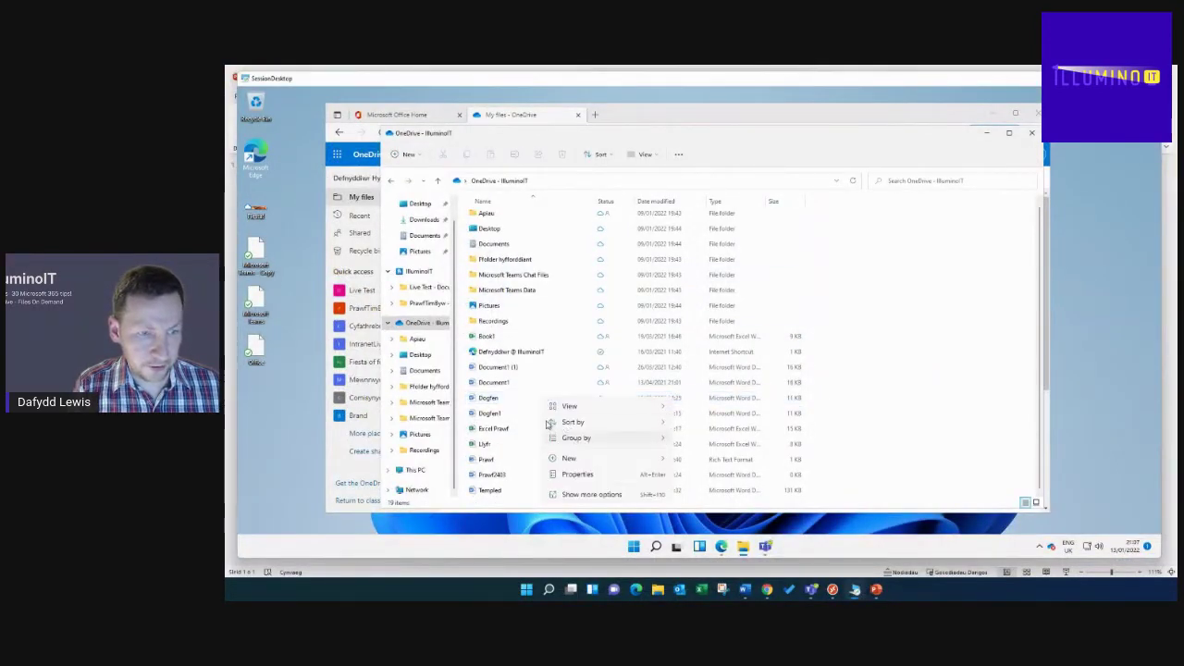
pyautogui.click(489, 398)
pyautogui.rightClick(490, 399)
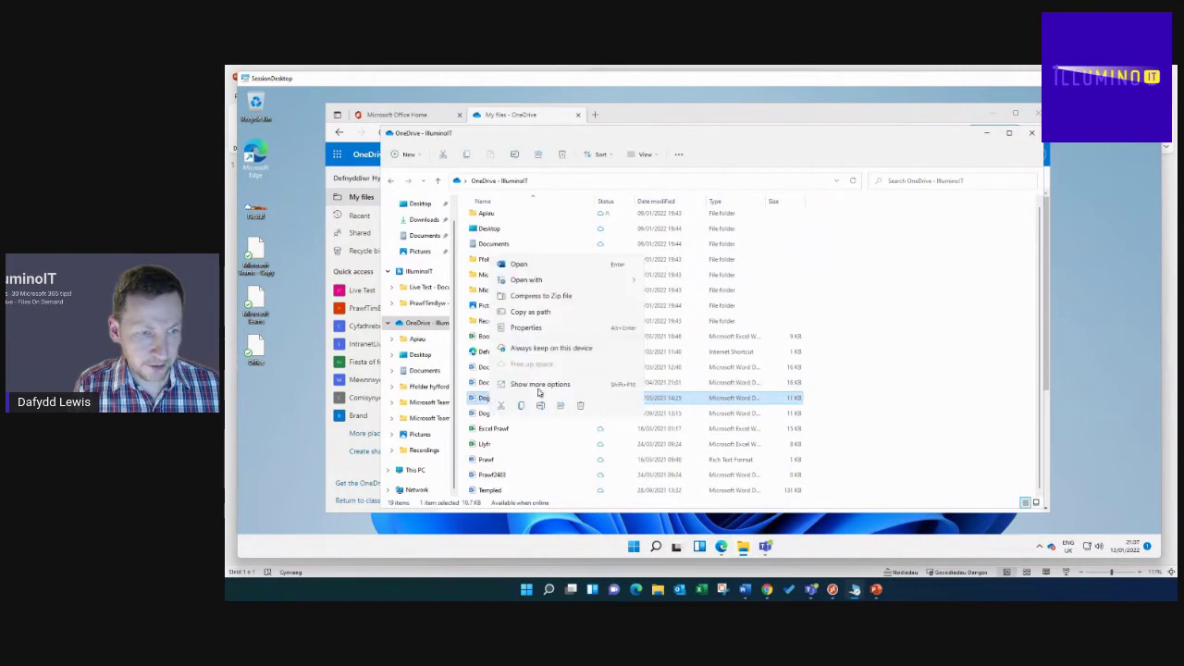
pyautogui.press('Escape')
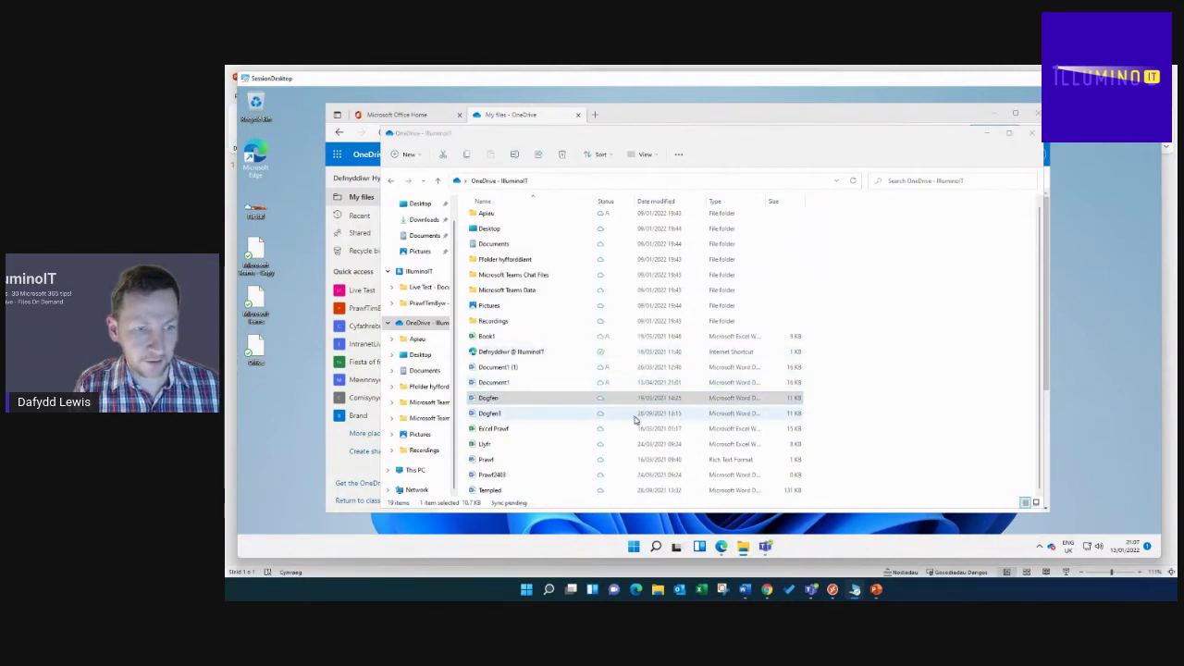
pyautogui.click(601, 400)
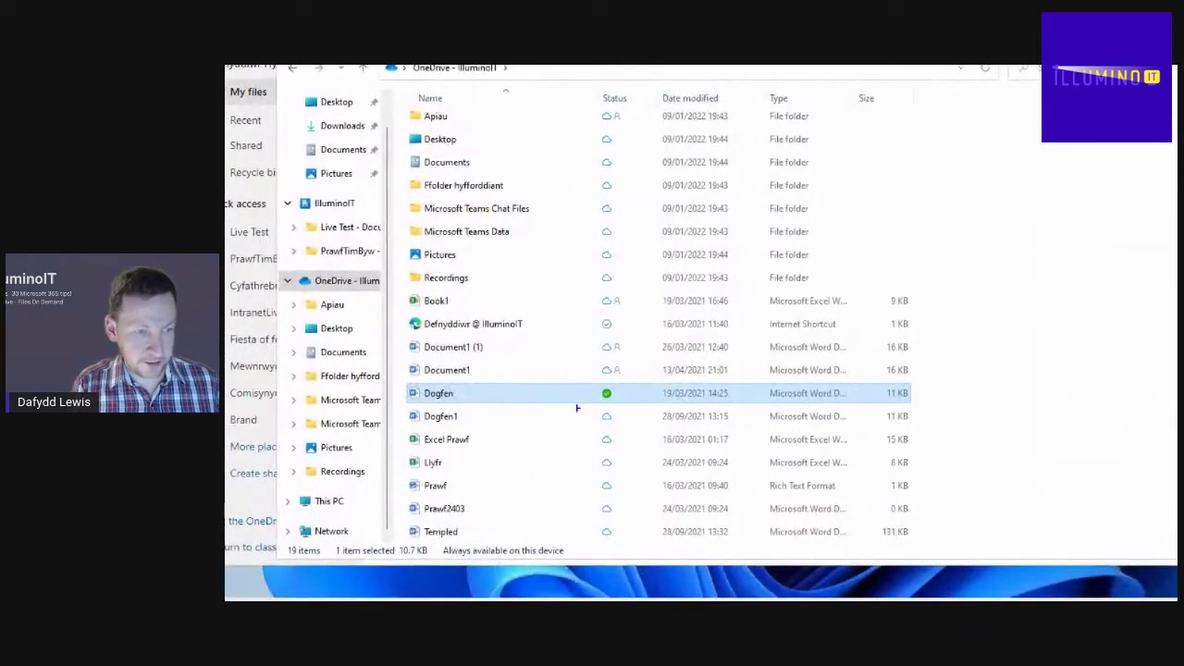
pyautogui.moveTo(468, 388)
pyautogui.mouseDown()
pyautogui.moveTo(619, 383)
pyautogui.moveTo(594, 407)
pyautogui.moveTo(428, 404)
pyautogui.moveTo(409, 387)
pyautogui.mouseUp()
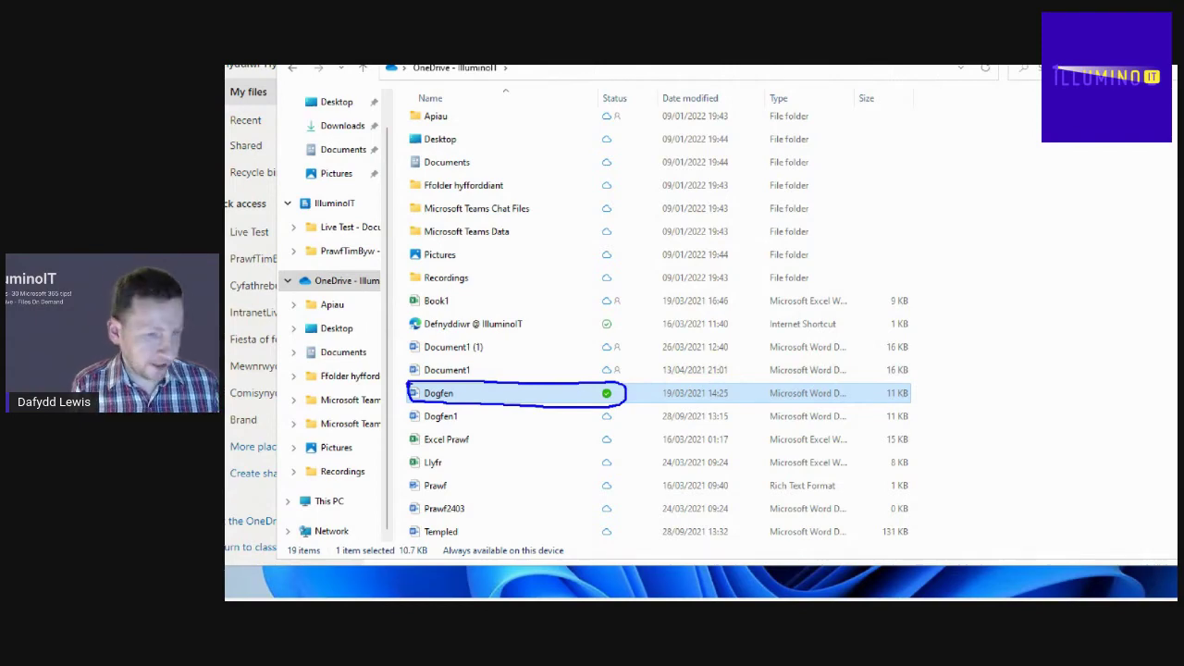
pyautogui.press('Escape')
# Switch to the OneDrive slide in PowerPoint and circle both "Already synchronised" entries with their tick icons in a zoomed view.
pyautogui.click(876, 590)
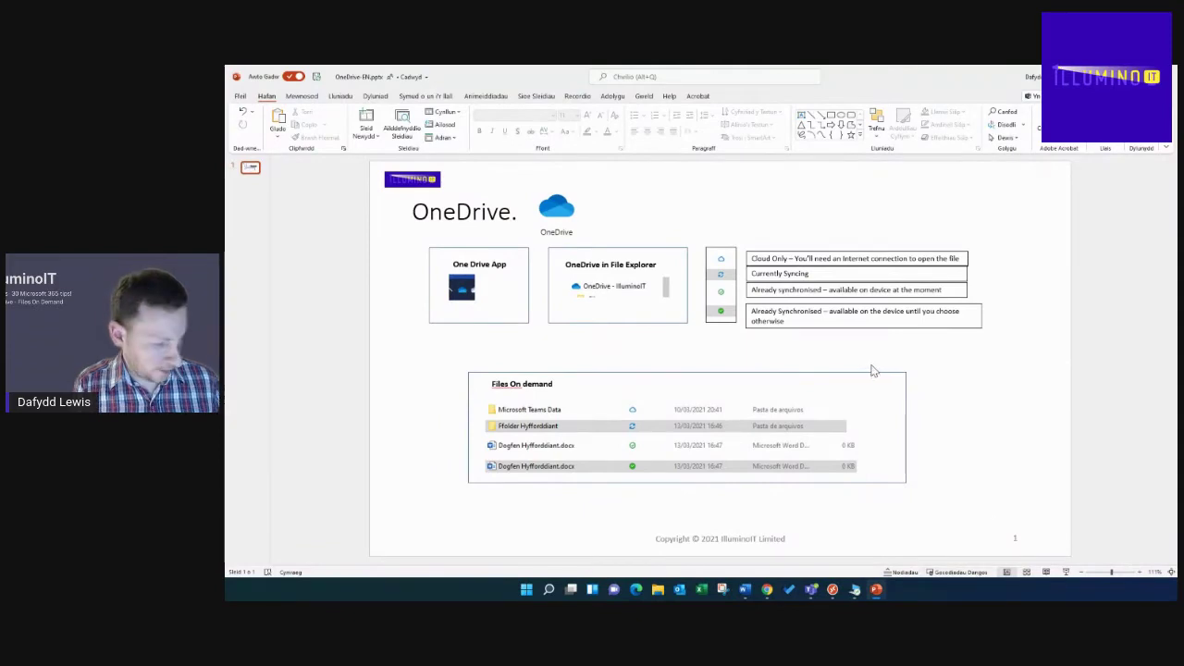
pyautogui.hotkey('ctrl', '1')
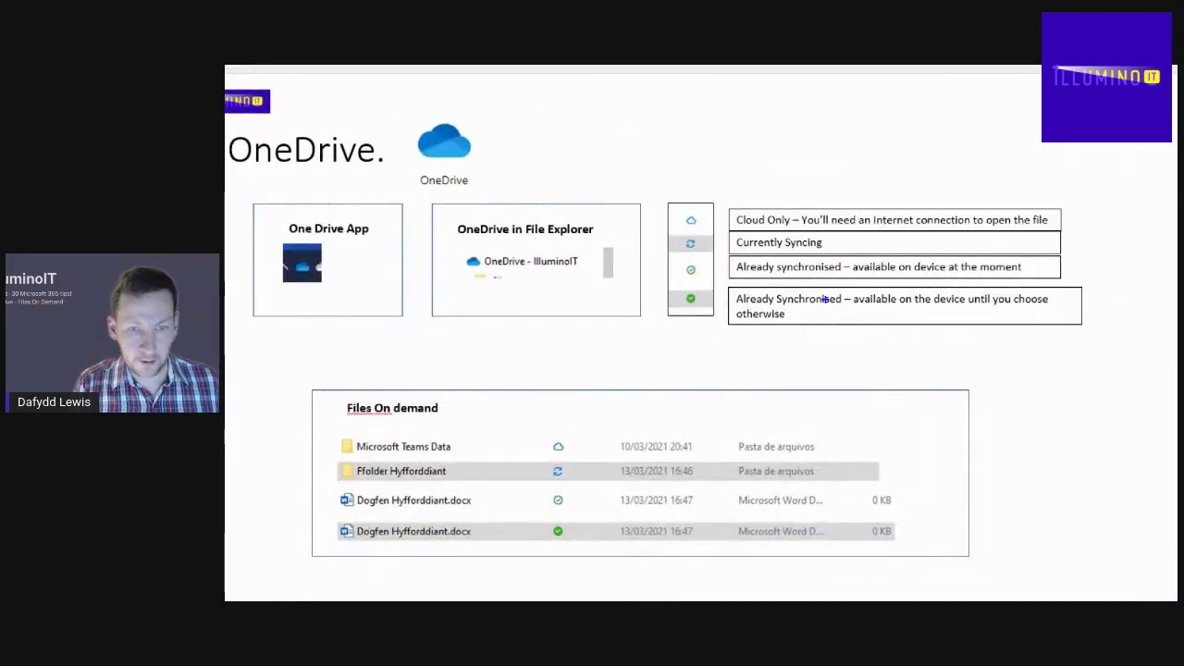
pyautogui.moveTo(733, 292)
pyautogui.mouseDown()
pyautogui.moveTo(996, 291)
pyautogui.moveTo(1099, 319)
pyautogui.moveTo(766, 339)
pyautogui.moveTo(663, 309)
pyautogui.moveTo(742, 286)
pyautogui.mouseUp()
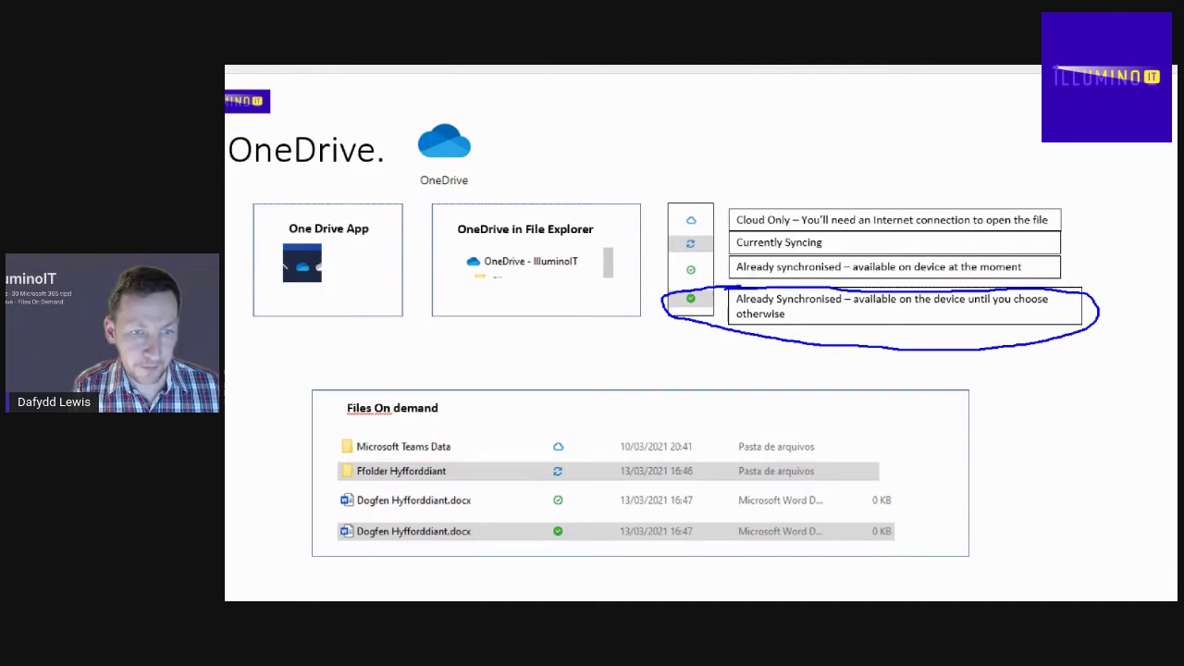
pyautogui.moveTo(715, 266)
pyautogui.mouseDown()
pyautogui.moveTo(661, 265)
pyautogui.moveTo(1022, 256)
pyautogui.moveTo(1036, 283)
pyautogui.moveTo(652, 278)
pyautogui.moveTo(657, 259)
pyautogui.moveTo(675, 259)
pyautogui.mouseUp()
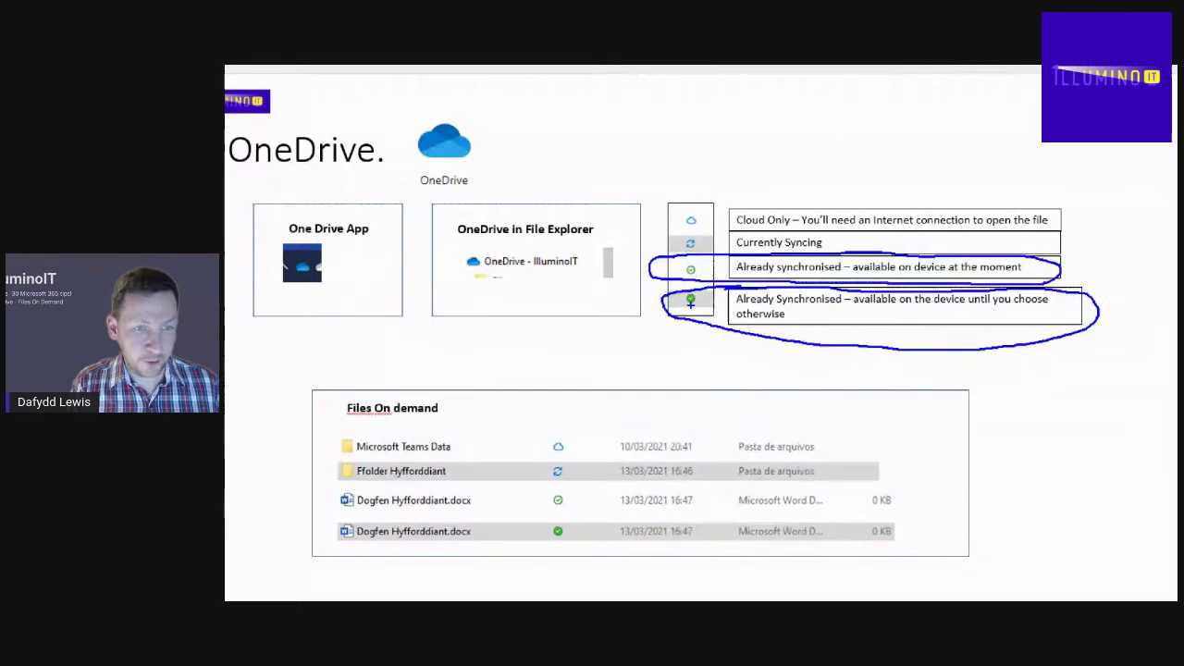
pyautogui.press('Escape')
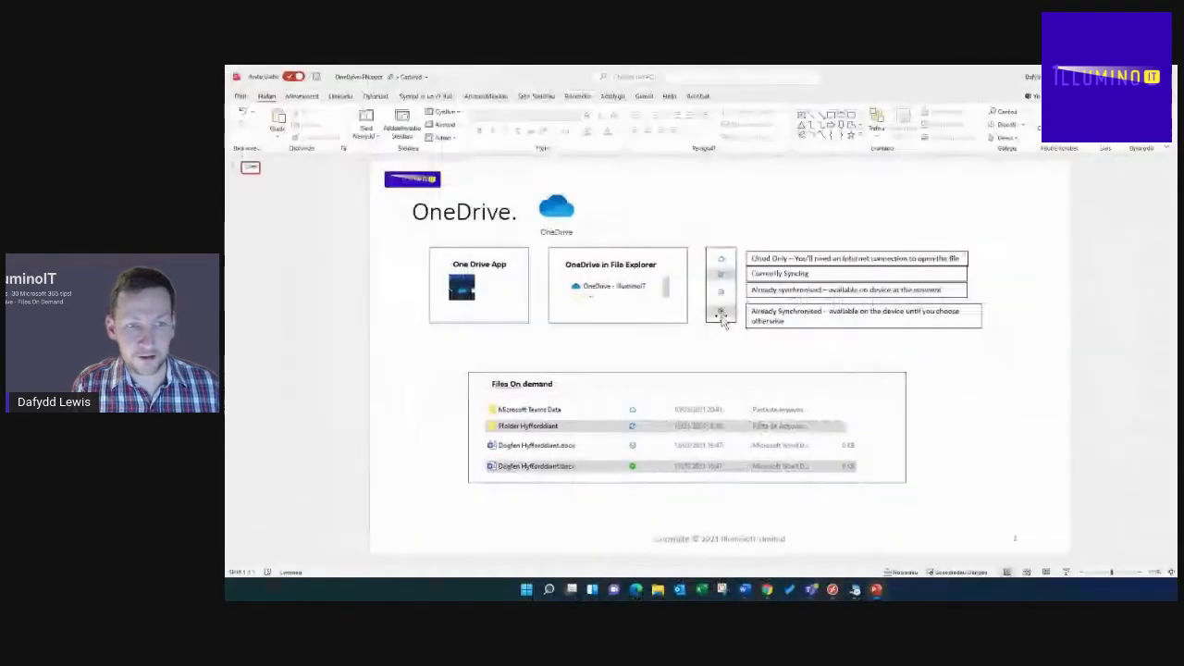
# Return to the remote desktop session, show the Excel Prawf file's options including "Always keep on this device", and dismiss them.
pyautogui.click(853, 589)
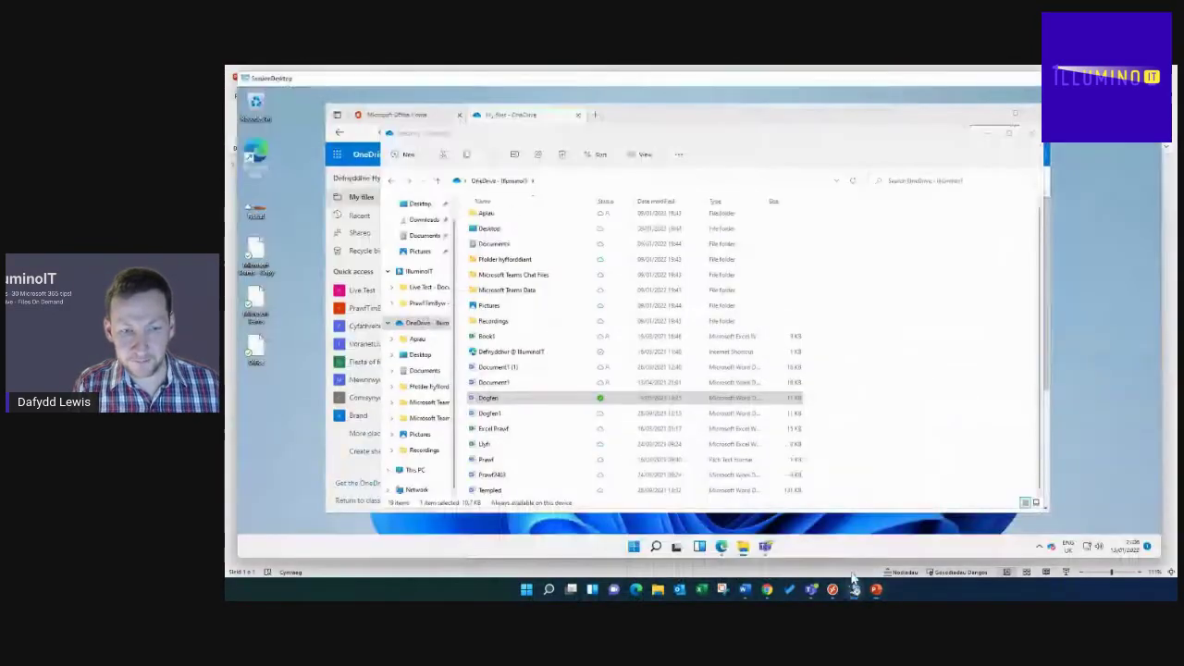
pyautogui.click(505, 447)
pyautogui.rightClick(505, 447)
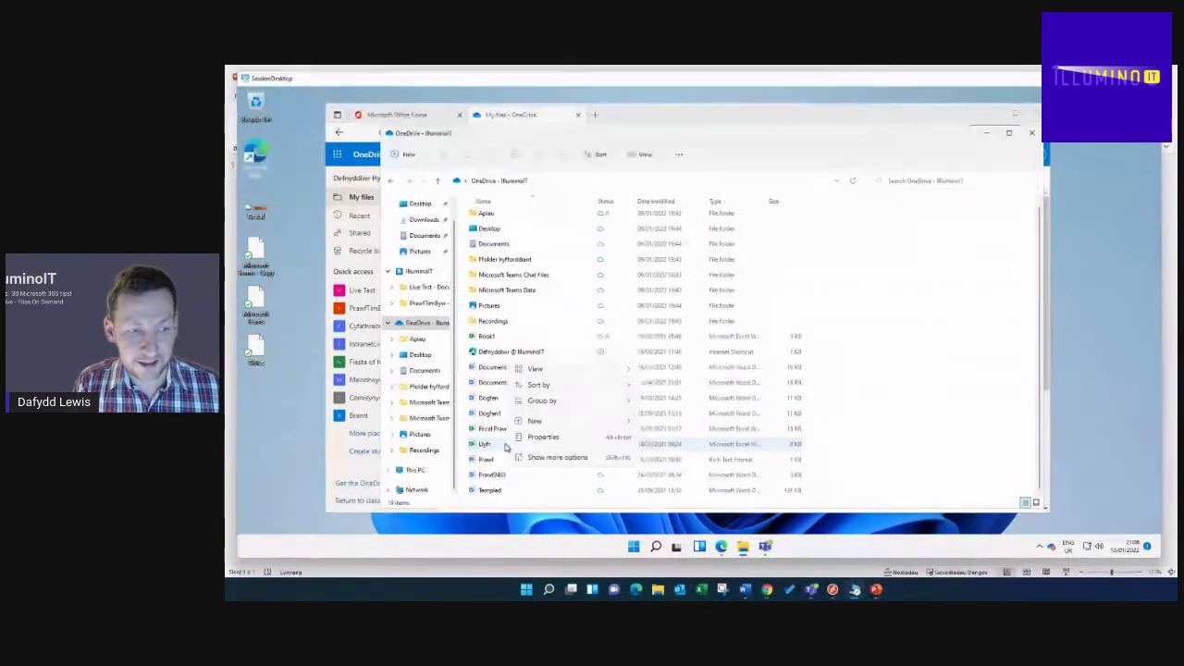
pyautogui.click(492, 446)
pyautogui.rightClick(492, 446)
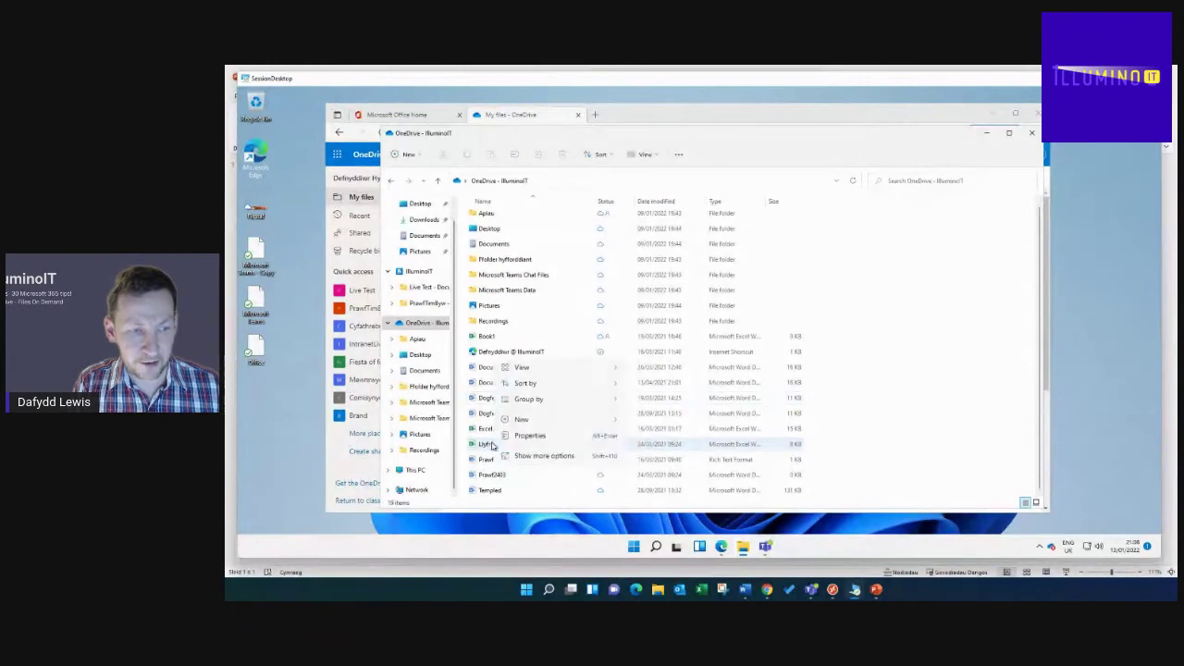
pyautogui.click(490, 431)
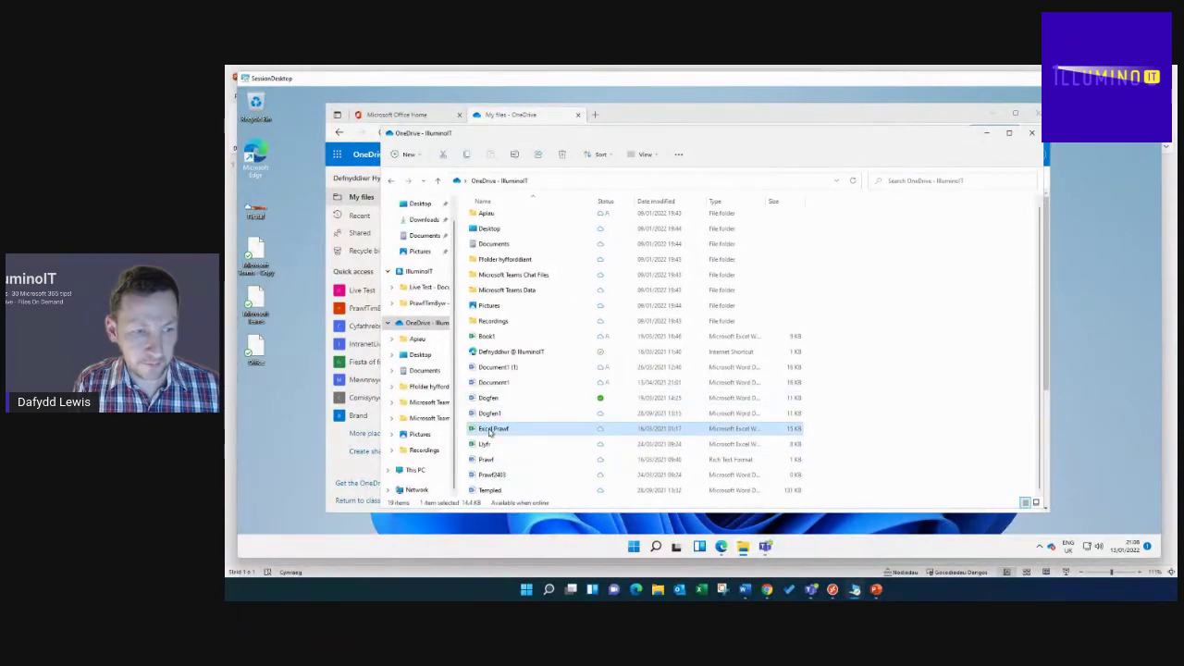
pyautogui.rightClick(490, 432)
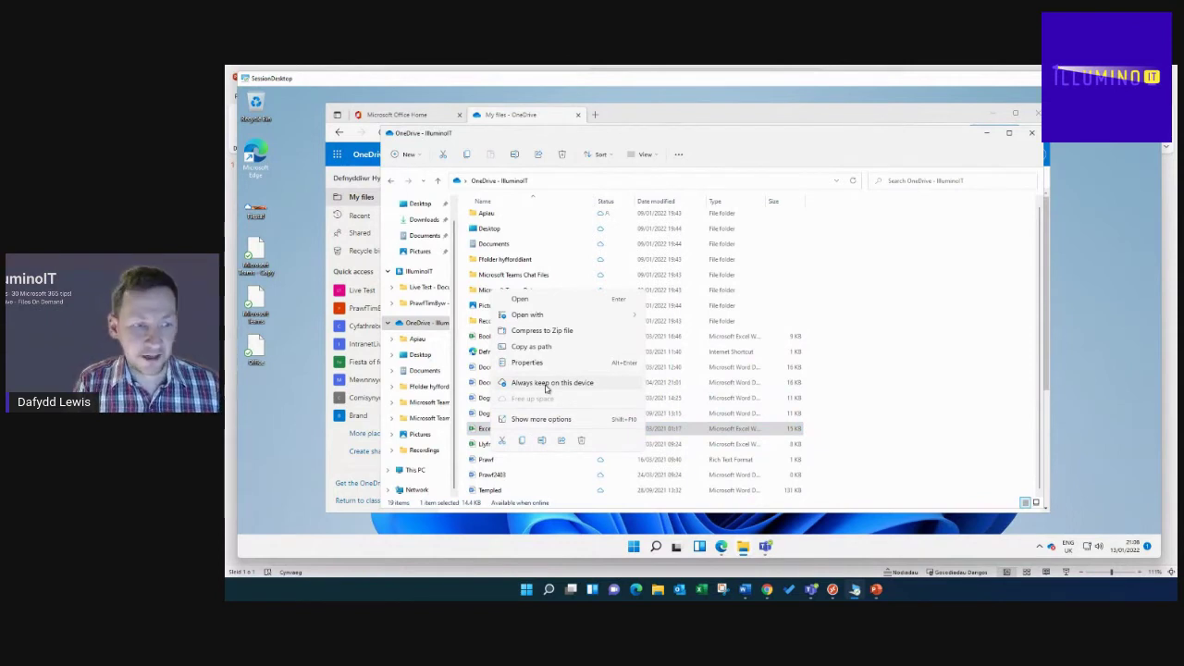
pyautogui.click(507, 402)
# Turn off "Always keep on this device" for the Dogfen file and circle its status icon in a zoomed view.
pyautogui.click(507, 403)
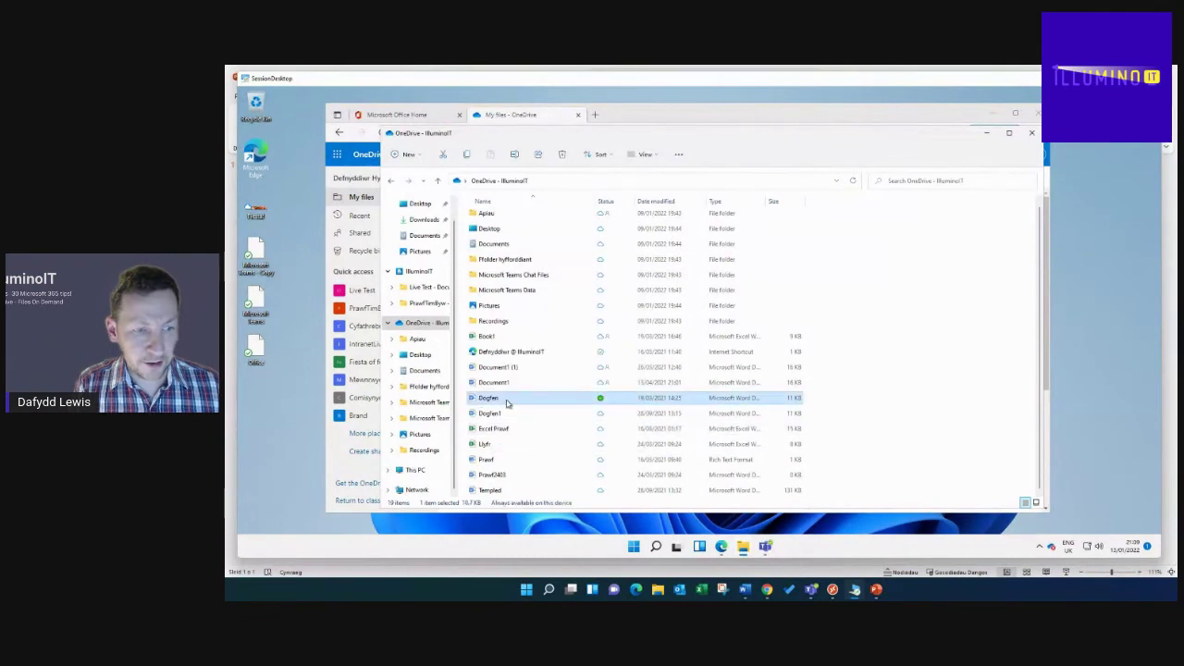
pyautogui.rightClick(489, 400)
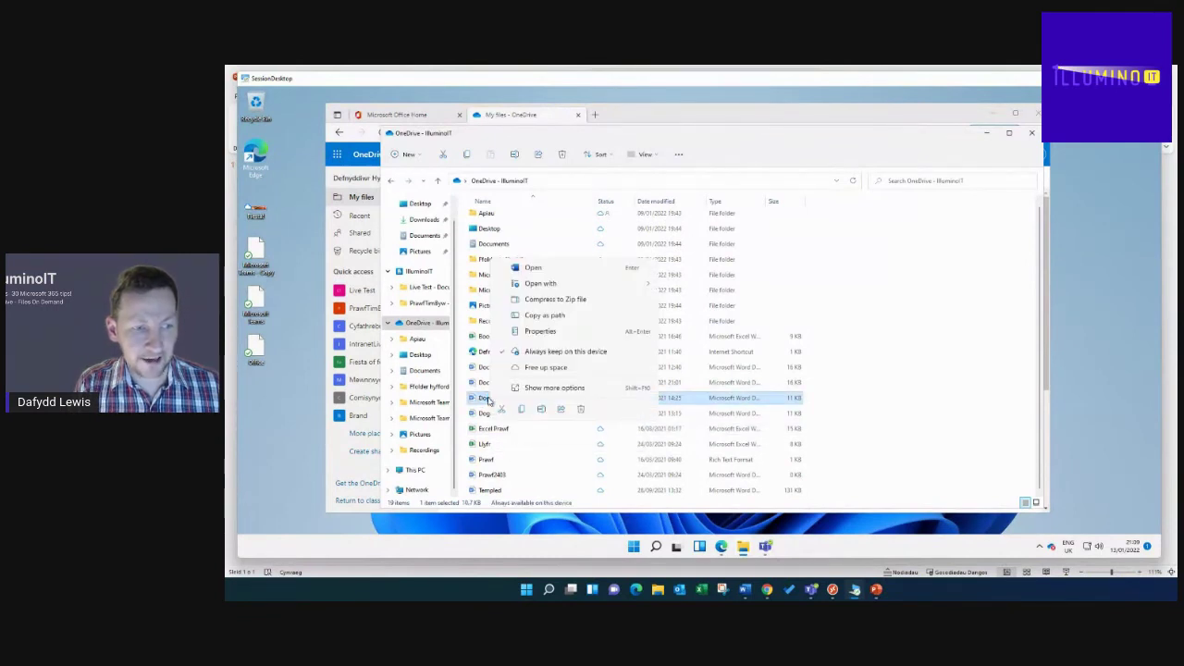
pyautogui.click(561, 355)
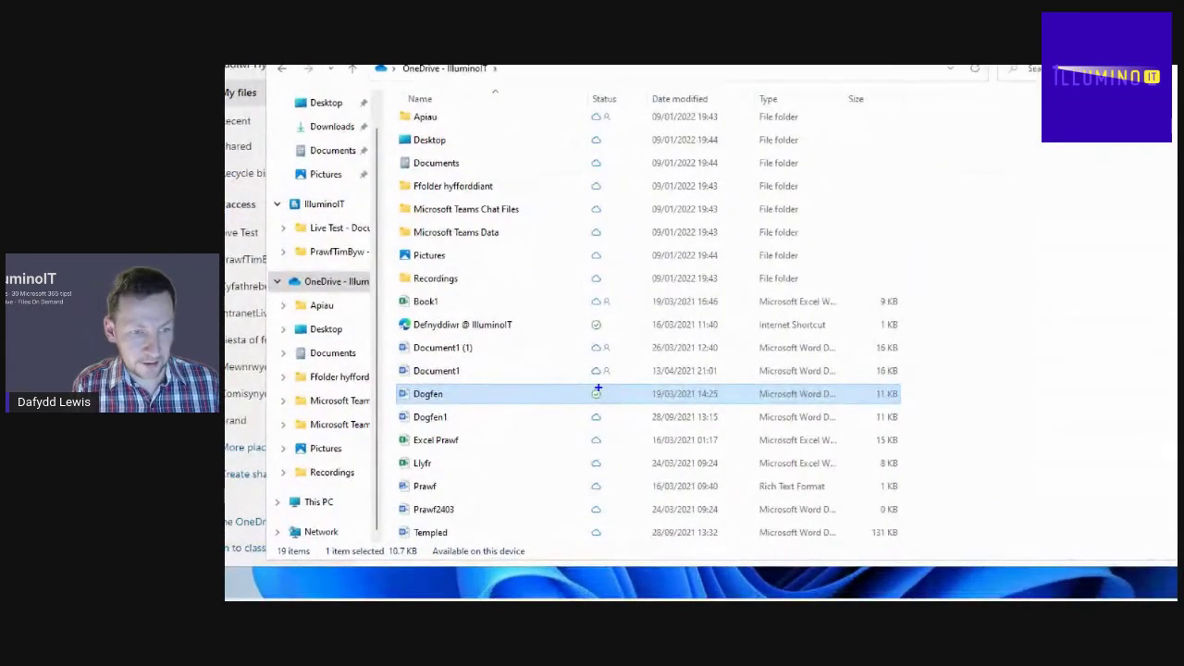
pyautogui.moveTo(598, 385)
pyautogui.mouseDown()
pyautogui.moveTo(585, 401)
pyautogui.moveTo(611, 400)
pyautogui.moveTo(602, 383)
pyautogui.mouseUp()
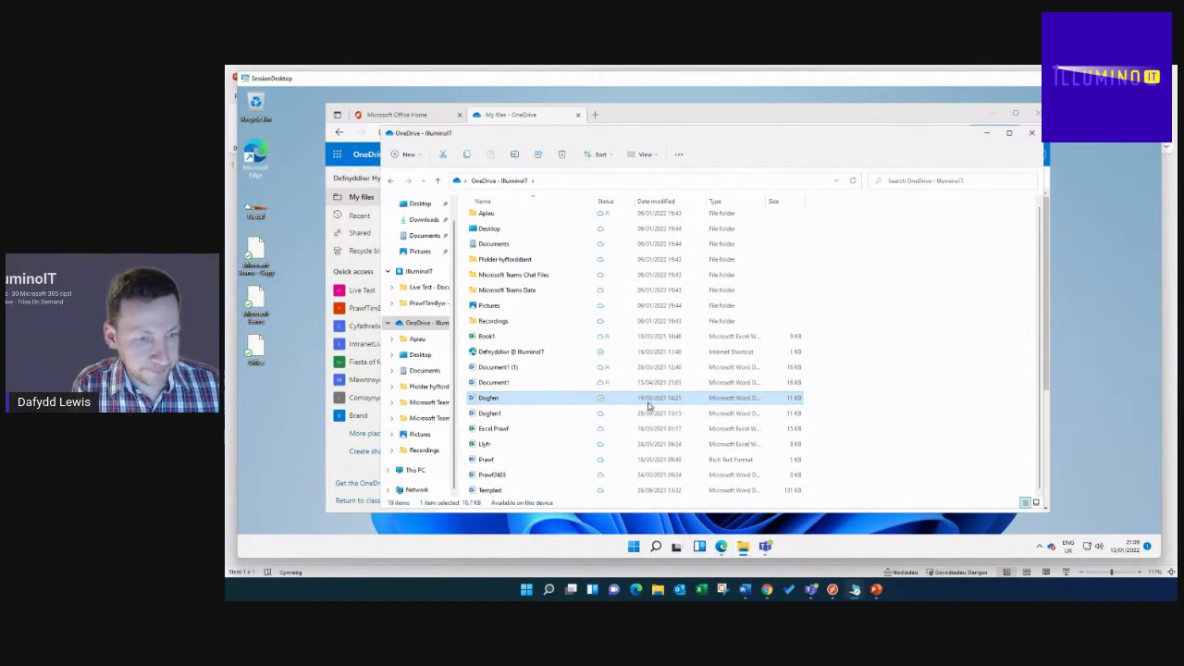
# Open the OneDrive sync status from the system tray, examine the details of the reported sync issue, and dismiss it.
pyautogui.moveTo(563, 407)
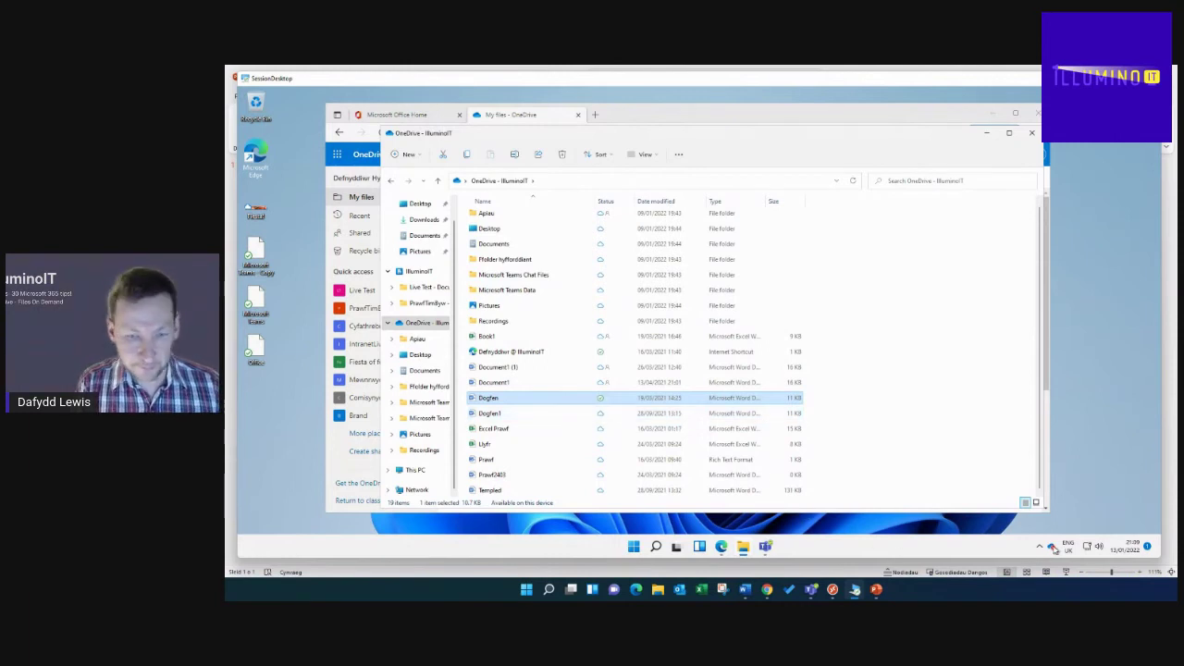
pyautogui.moveTo(1053, 548)
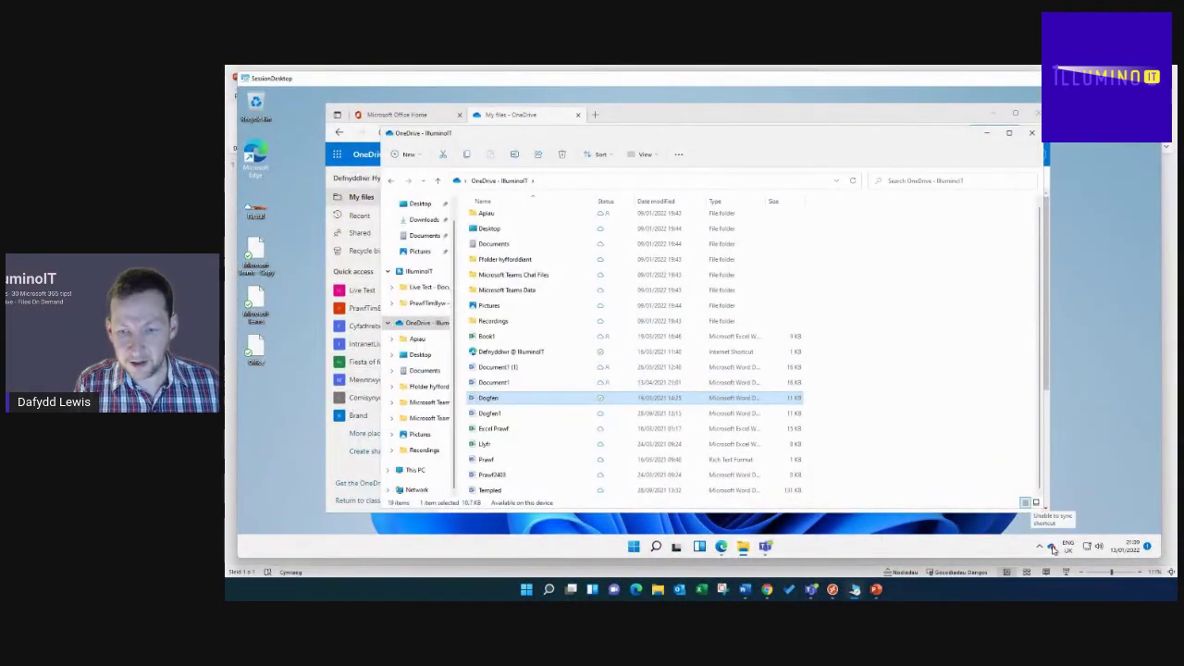
pyautogui.click(1047, 545)
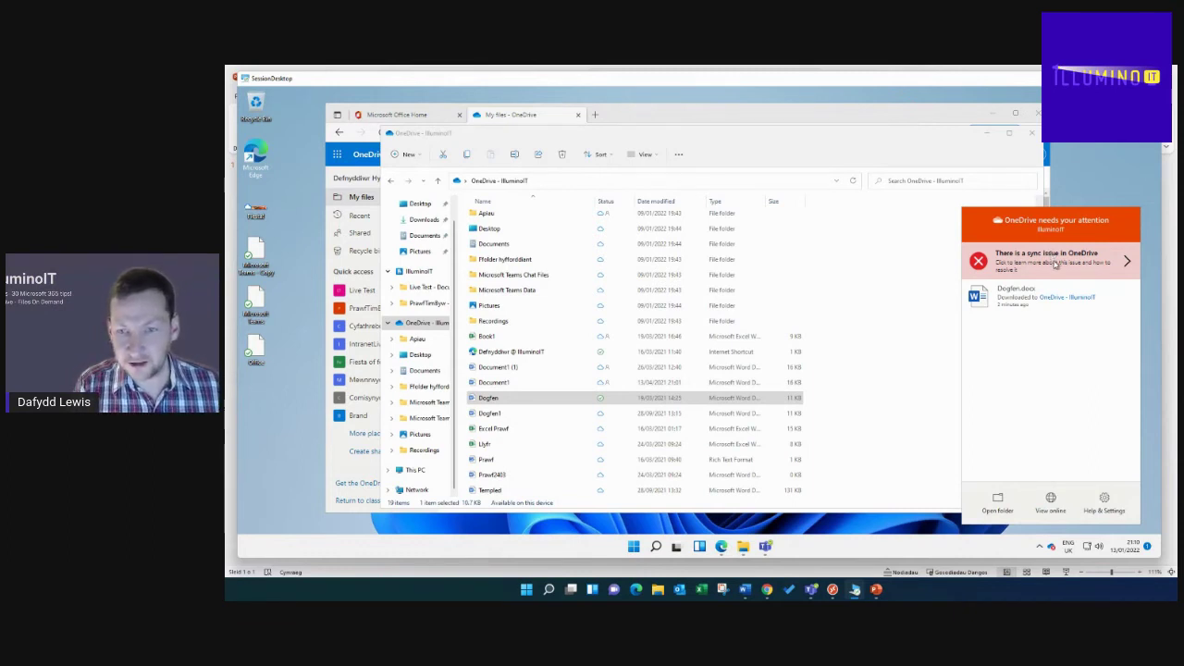
pyautogui.click(1052, 257)
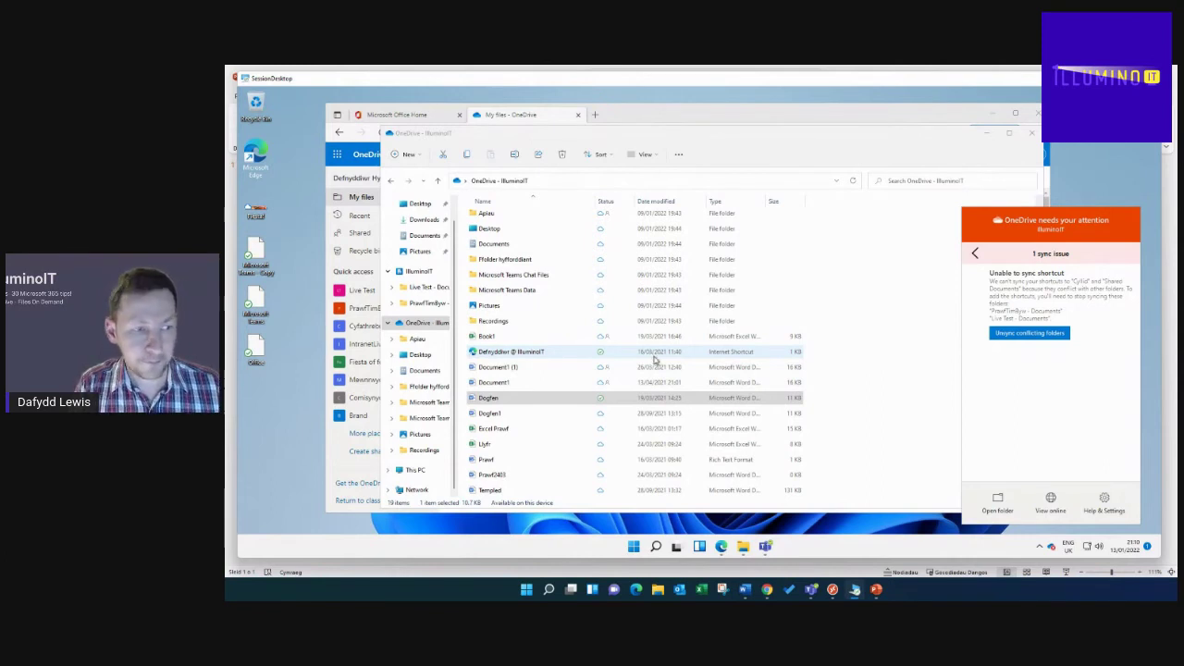
pyautogui.click(891, 357)
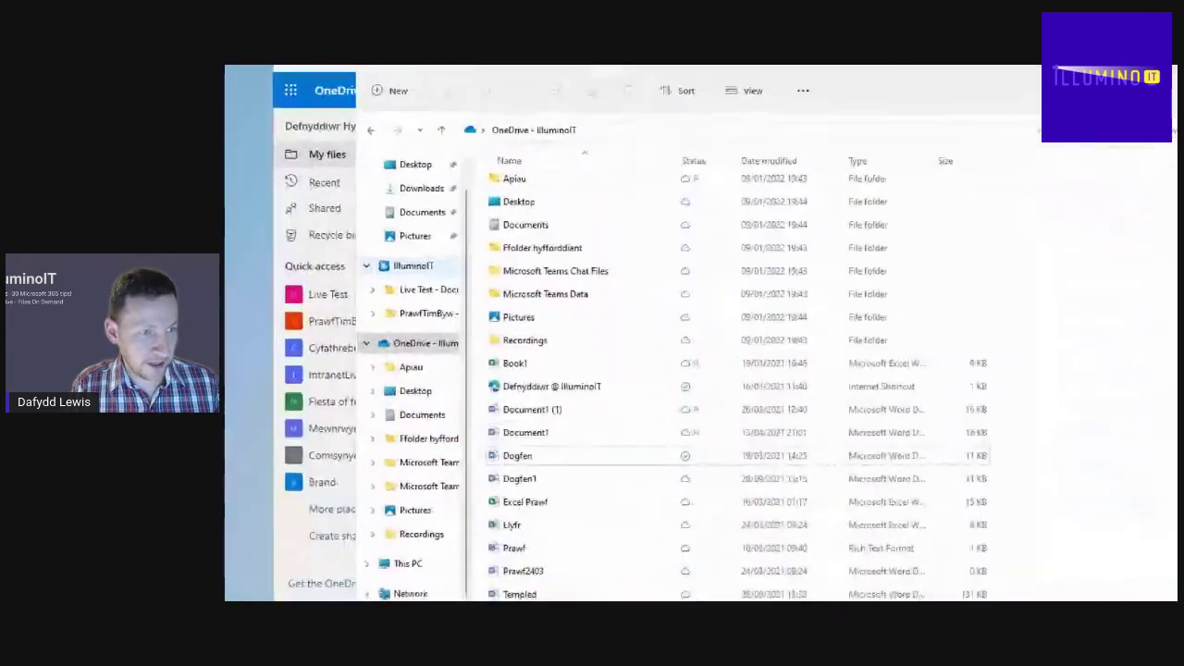
# Circle the IlluminoIT entry in the navigation tree, and open the Cyllid folder within "PrawfTimByw - Documents".
pyautogui.moveTo(384, 274)
pyautogui.mouseDown()
pyautogui.moveTo(496, 319)
pyautogui.moveTo(374, 294)
pyautogui.moveTo(379, 271)
pyautogui.mouseUp()
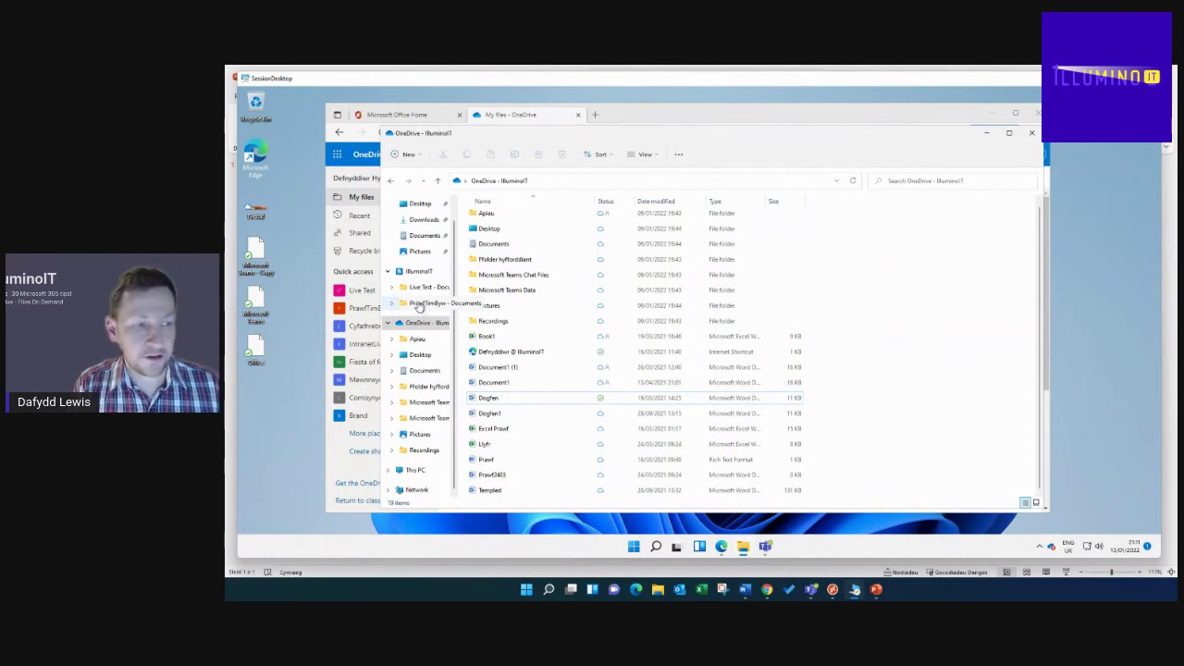
pyautogui.click(416, 307)
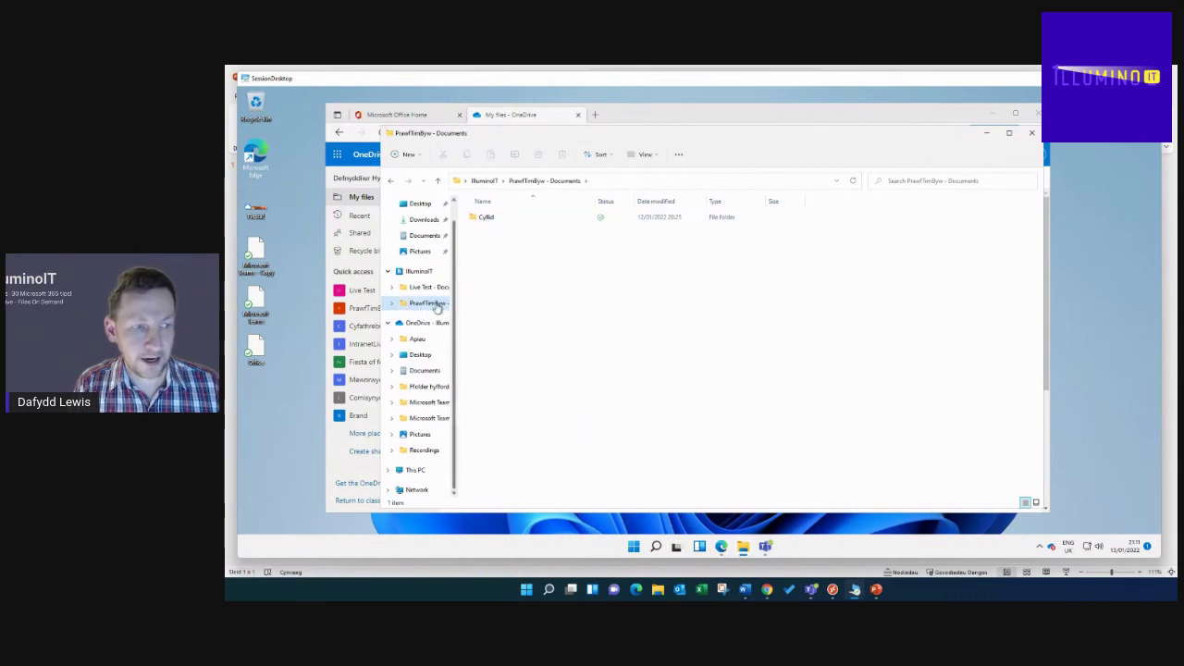
pyautogui.click(487, 218)
pyautogui.press('Return')
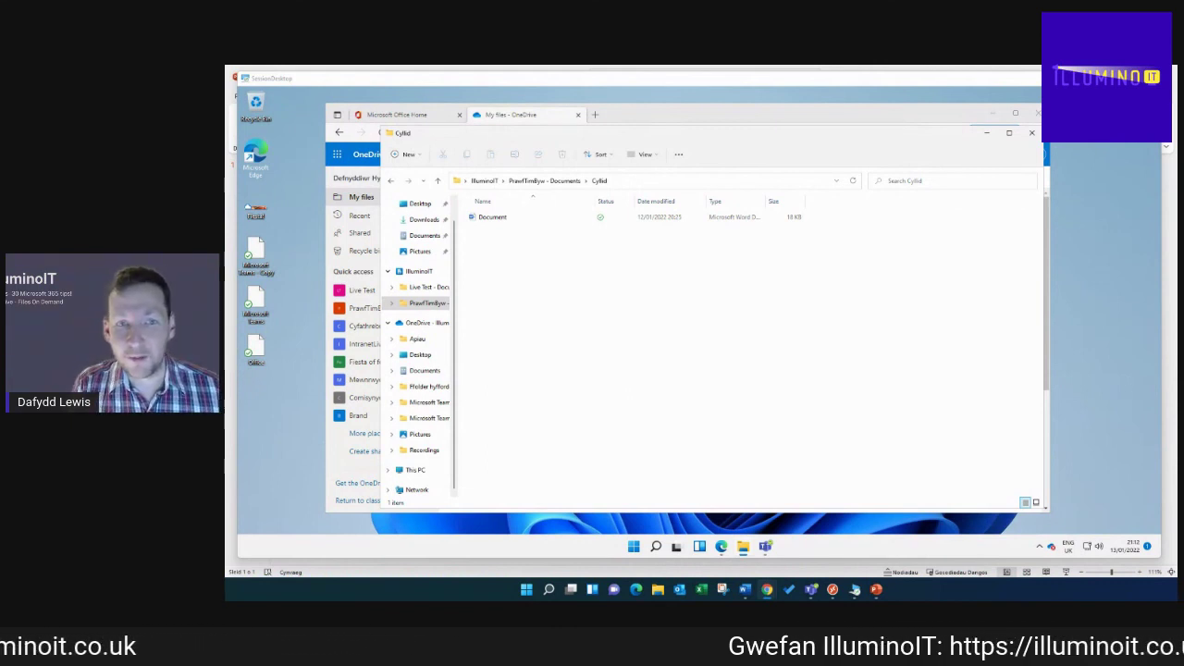
# Switch to Teams and circle the fourth compose option beneath the Prawf chat's message box in a zoomed view.
pyautogui.click(765, 547)
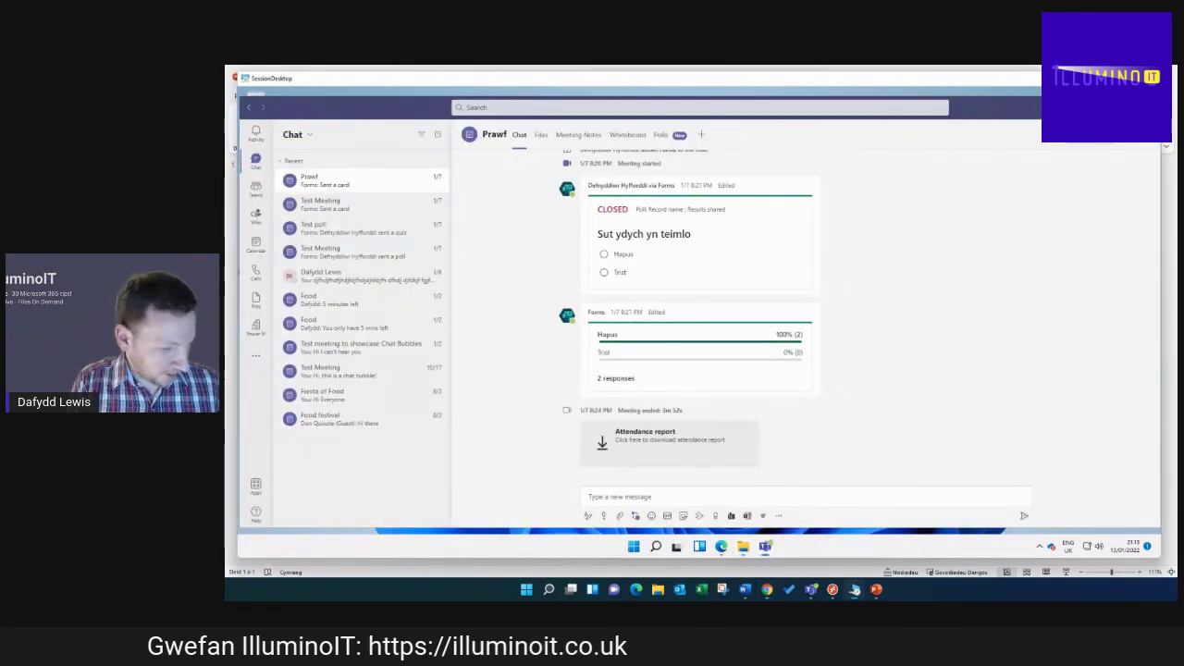
pyautogui.moveTo(627, 505)
pyautogui.mouseDown()
pyautogui.moveTo(653, 519)
pyautogui.moveTo(622, 504)
pyautogui.mouseUp()
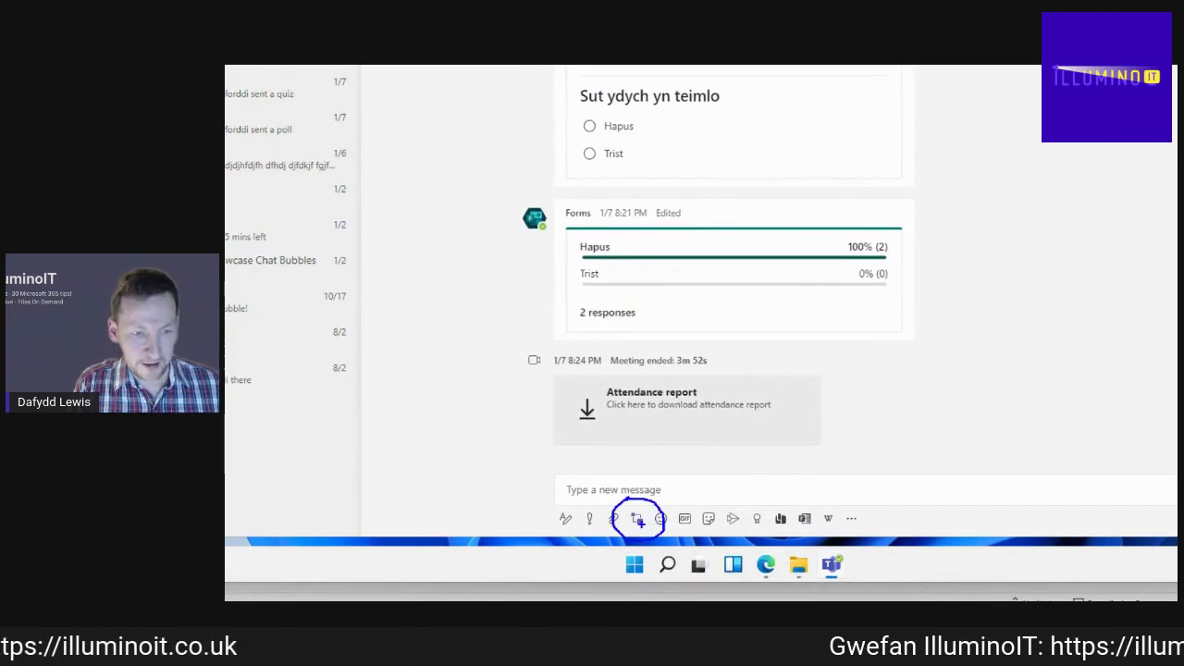